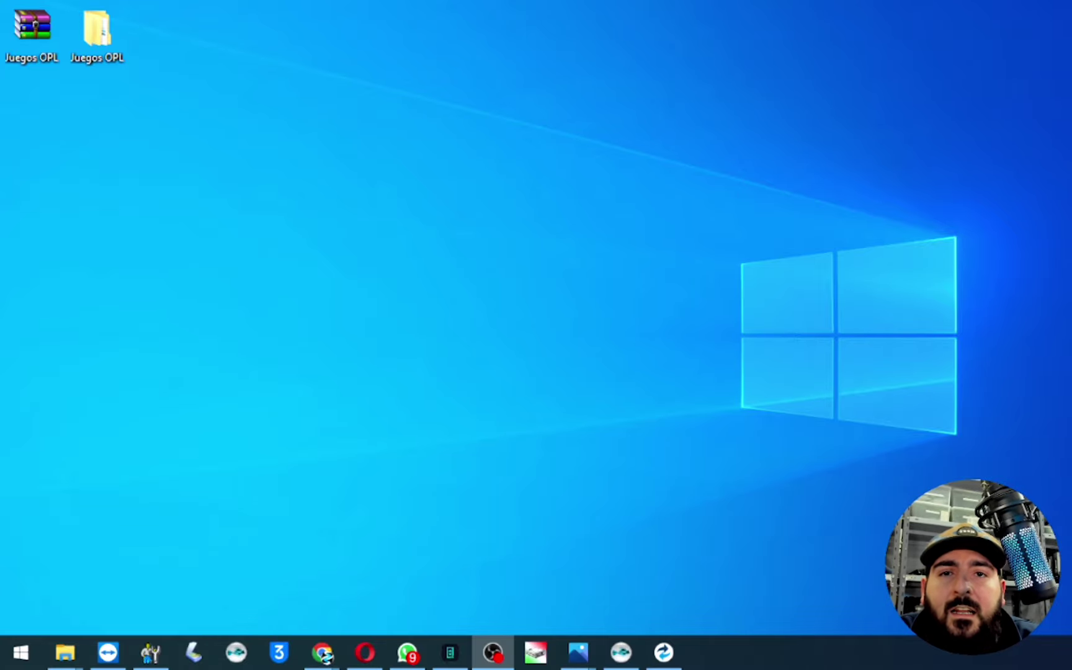
Check the extraction options of the Juegos OPL archive on the desktop and open the Juegos OPL folder.
right_click(30, 40)
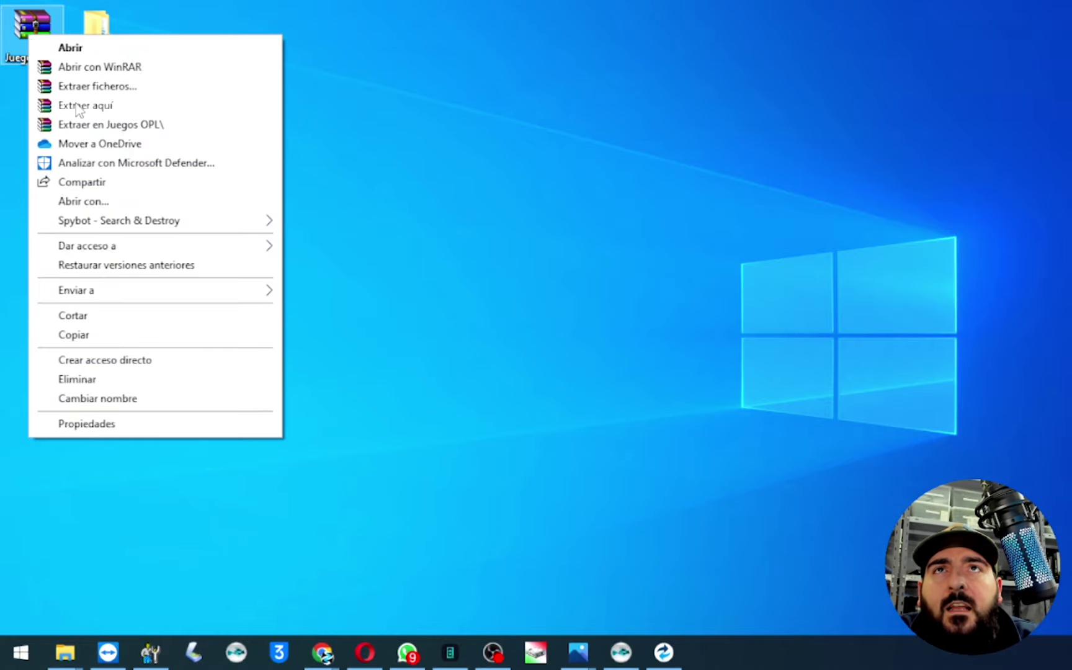
left_click(98, 31)
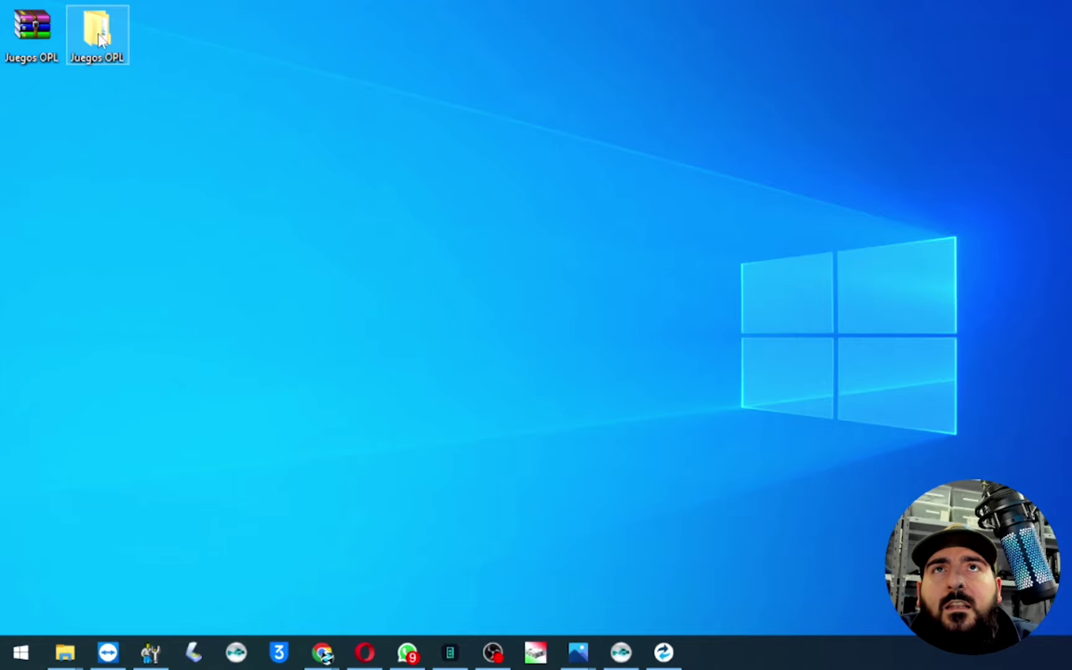
double_click(99, 38)
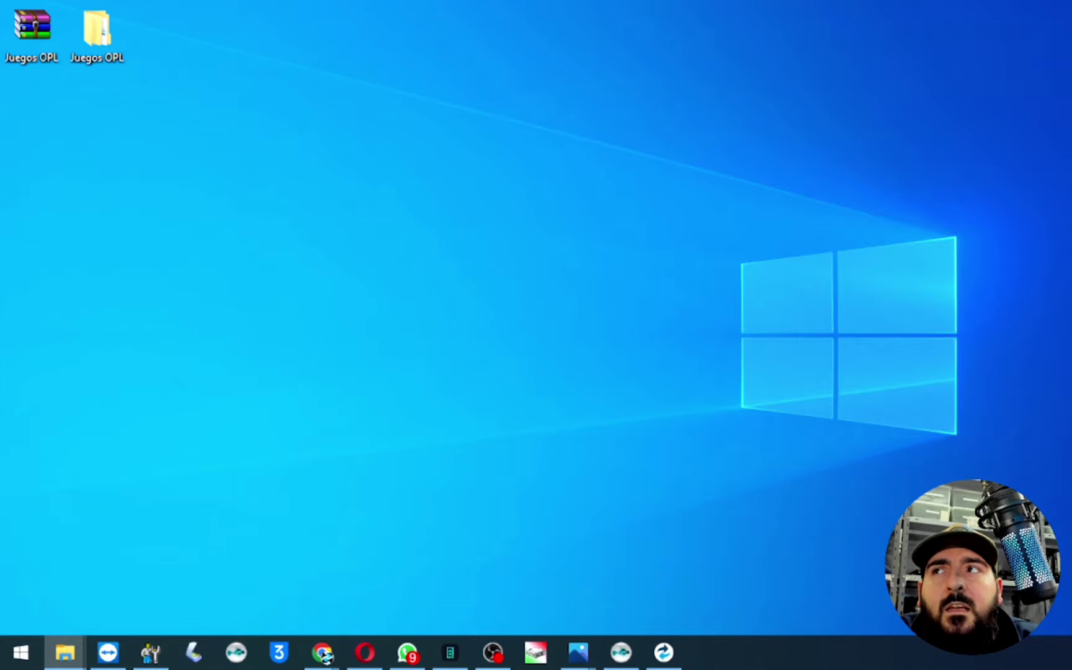
Check the file system of drive PS2 (F:) in its properties, and close them.
left_click_drag(25, 180, 405, 92)
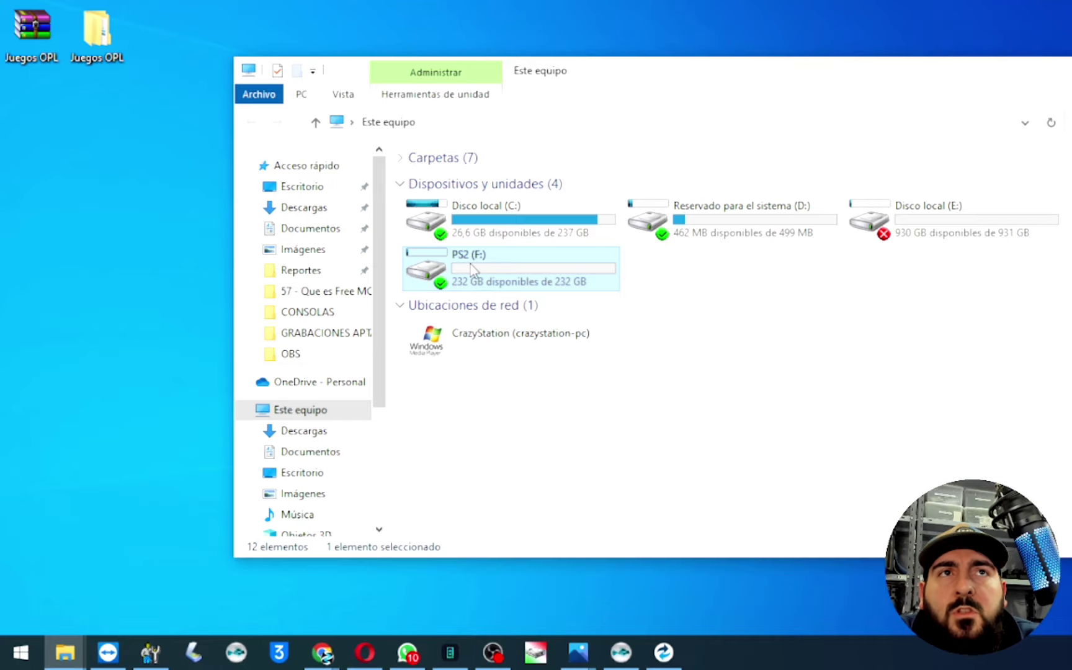
right_click(471, 270)
left_click(526, 621)
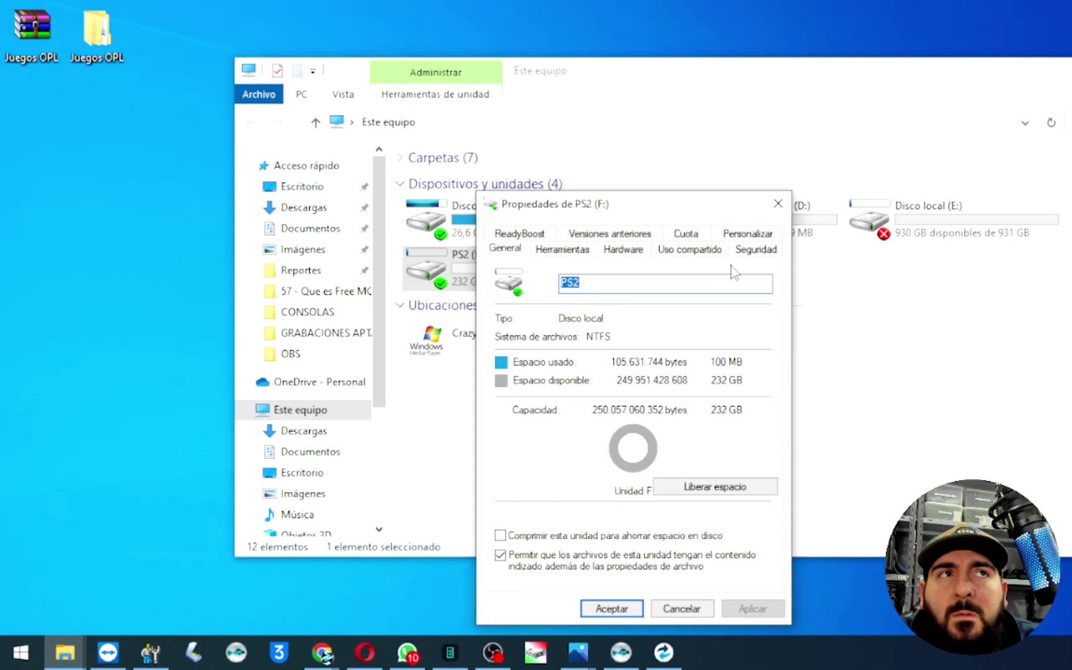
left_click(769, 217)
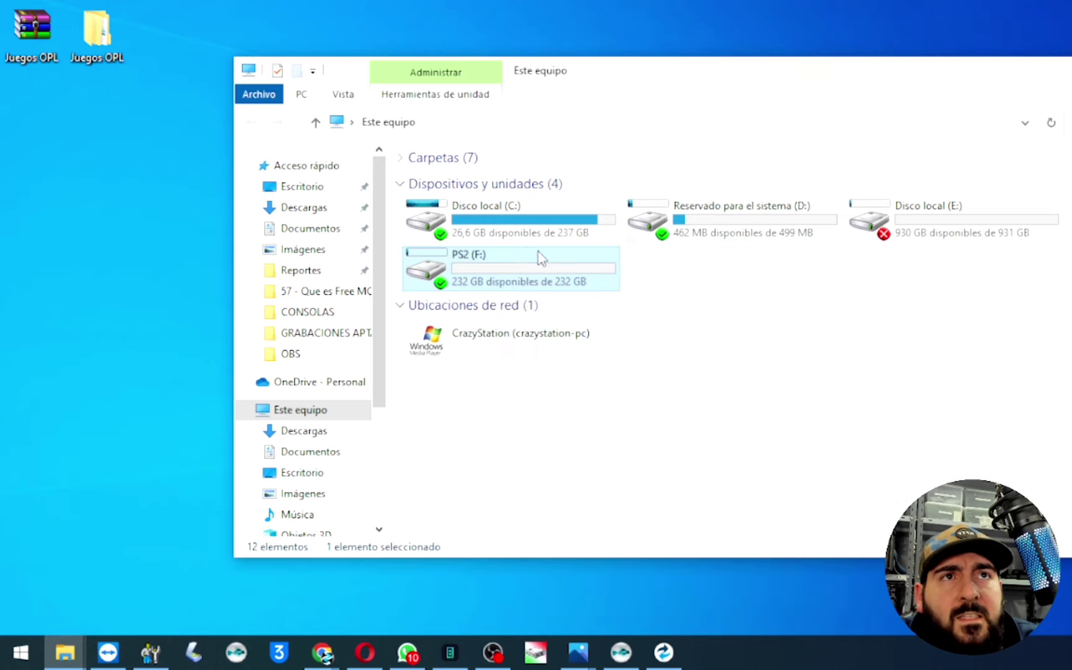
Check which file systems Windows offers for formatting drive PS2 (F:), and close the dialog without formatting.
right_click(488, 278)
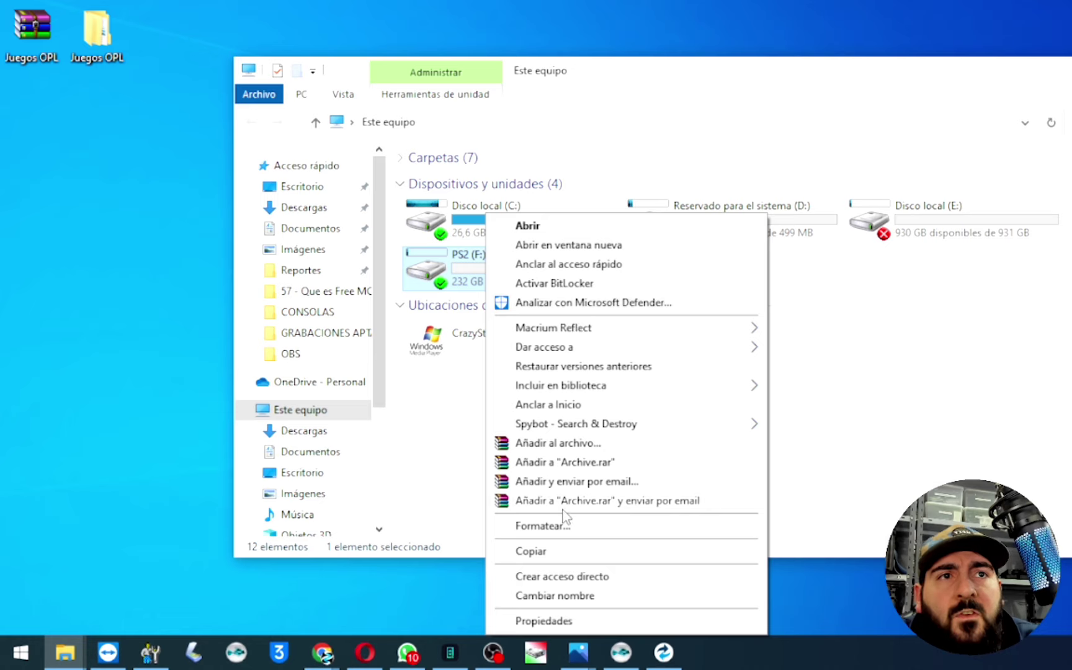
left_click(551, 525)
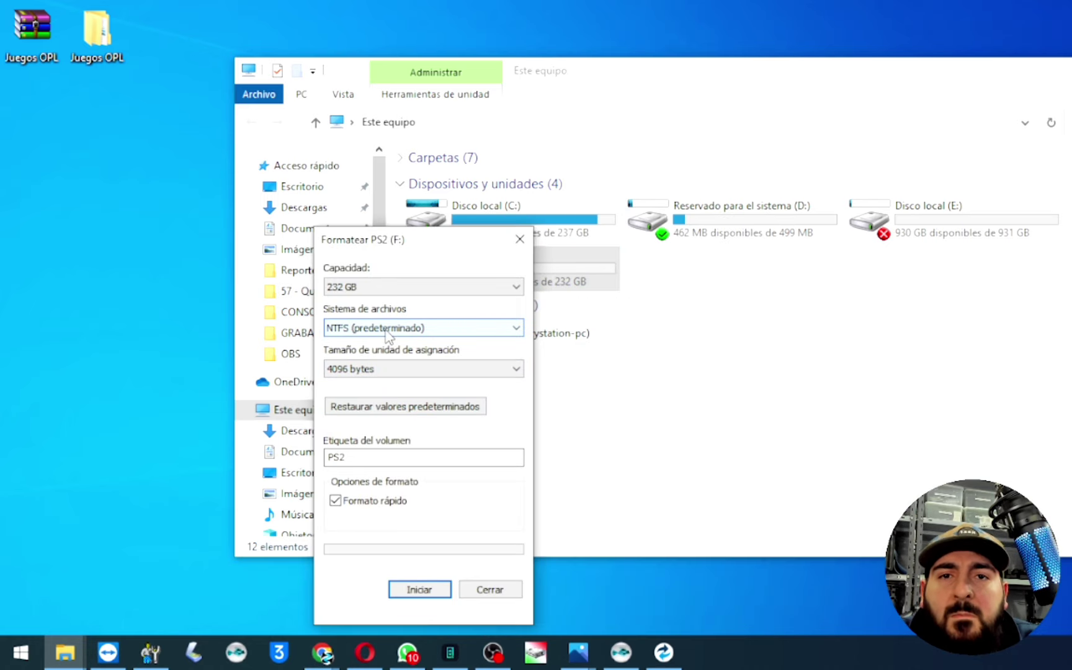
left_click(388, 328)
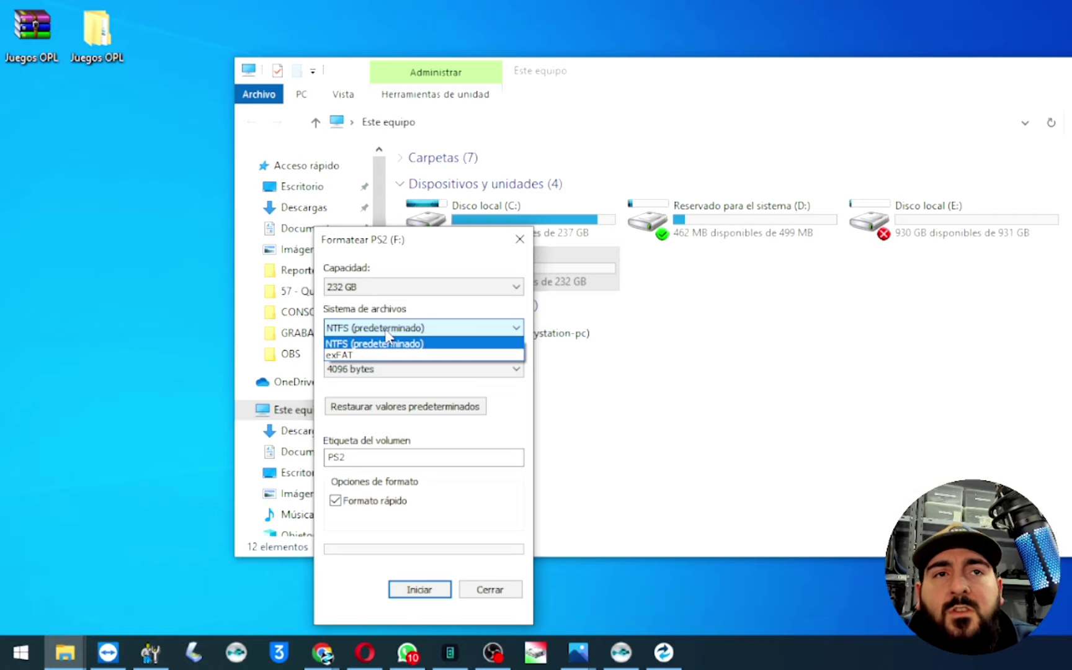
left_click(527, 242)
left_click(520, 240)
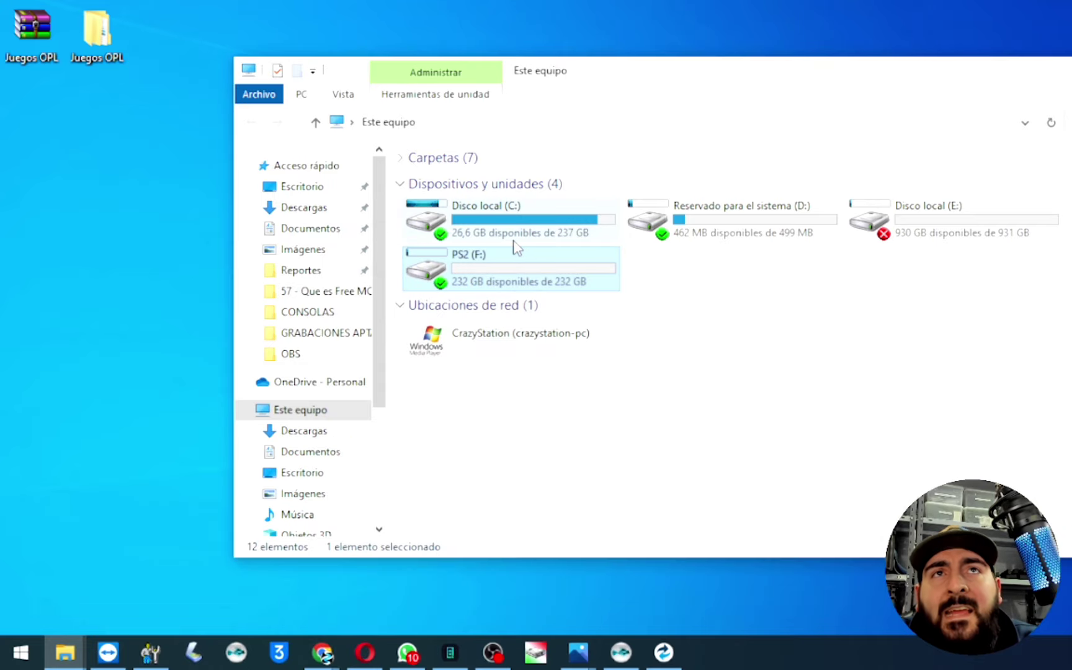
Launch guiformat from the 4 Formateo FAT 32 folder inside Juegos OPL and clear the folder window out of the way.
double_click(108, 36)
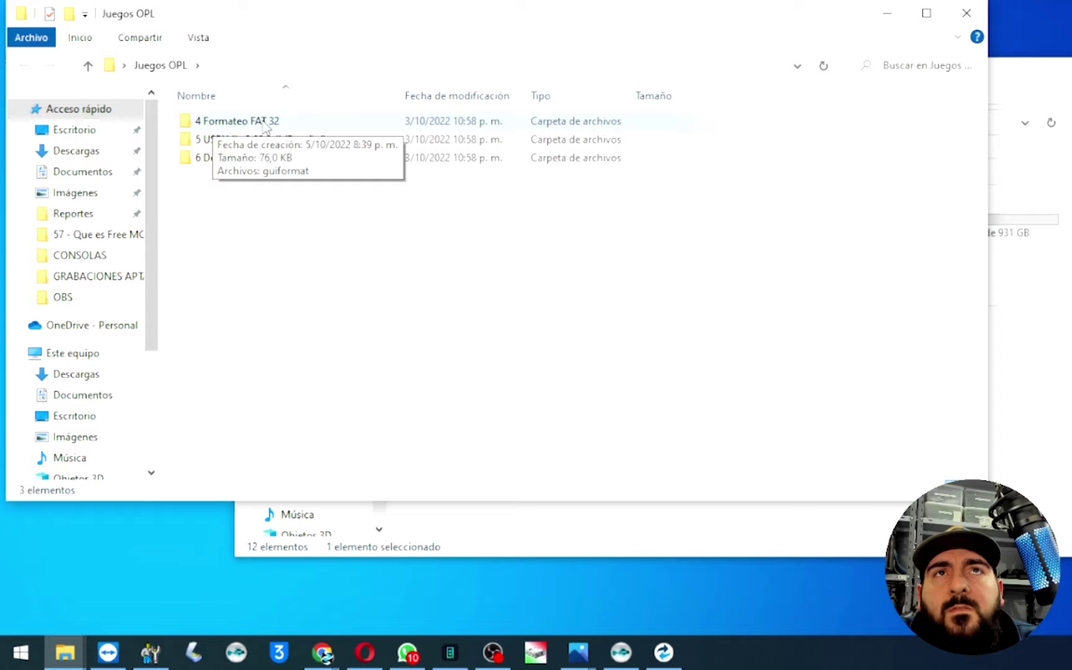
double_click(249, 123)
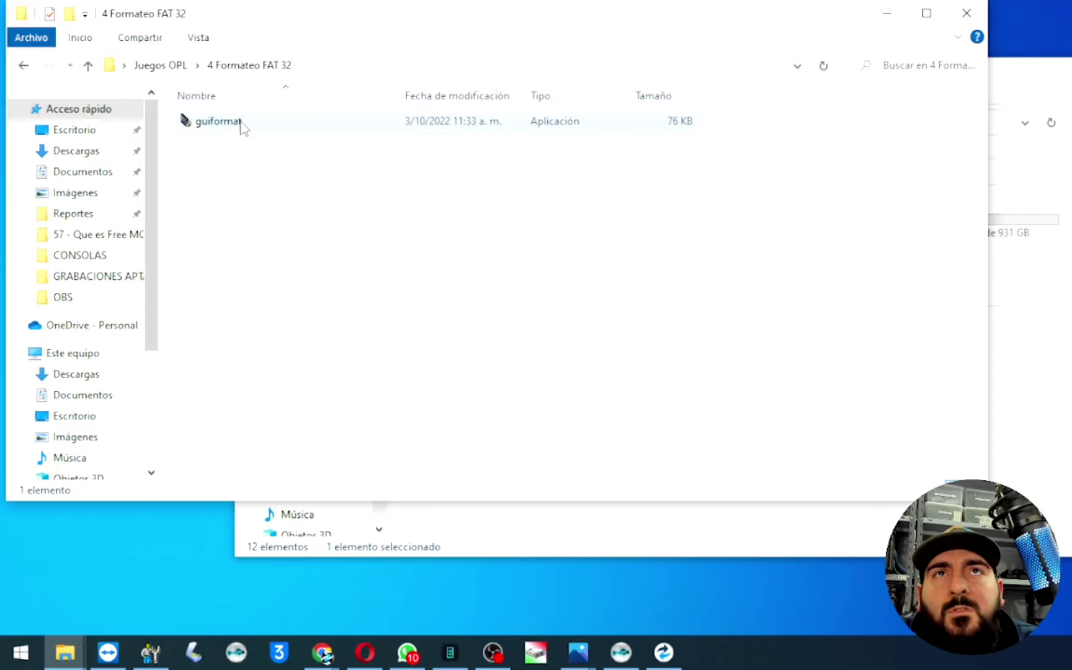
double_click(220, 128)
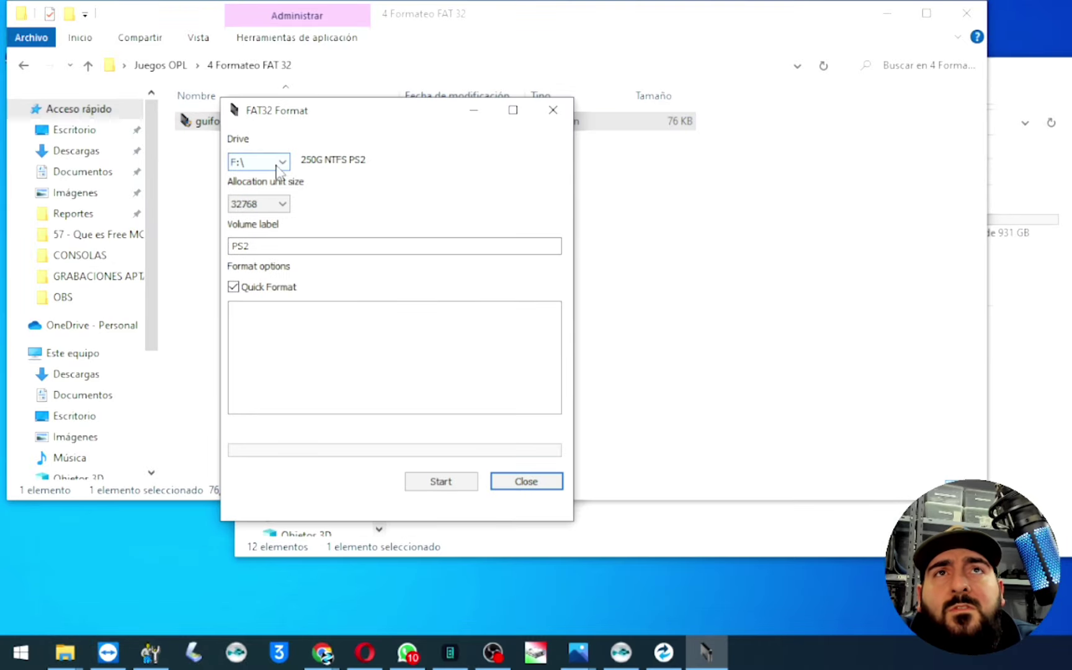
left_click(888, 17)
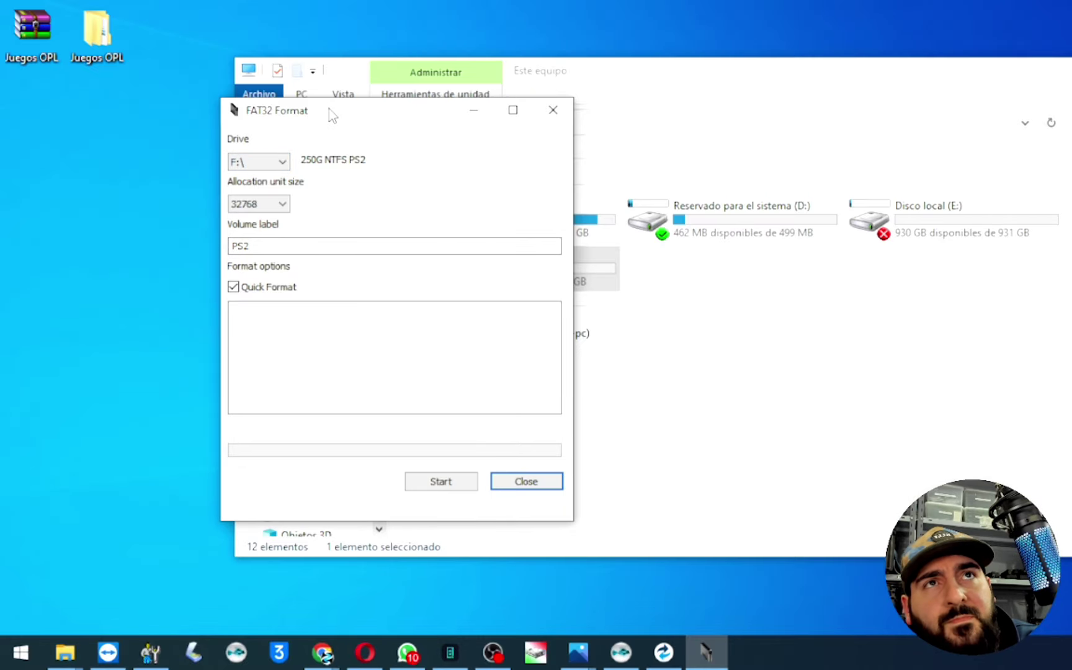
left_click_drag(330, 113, 298, 117)
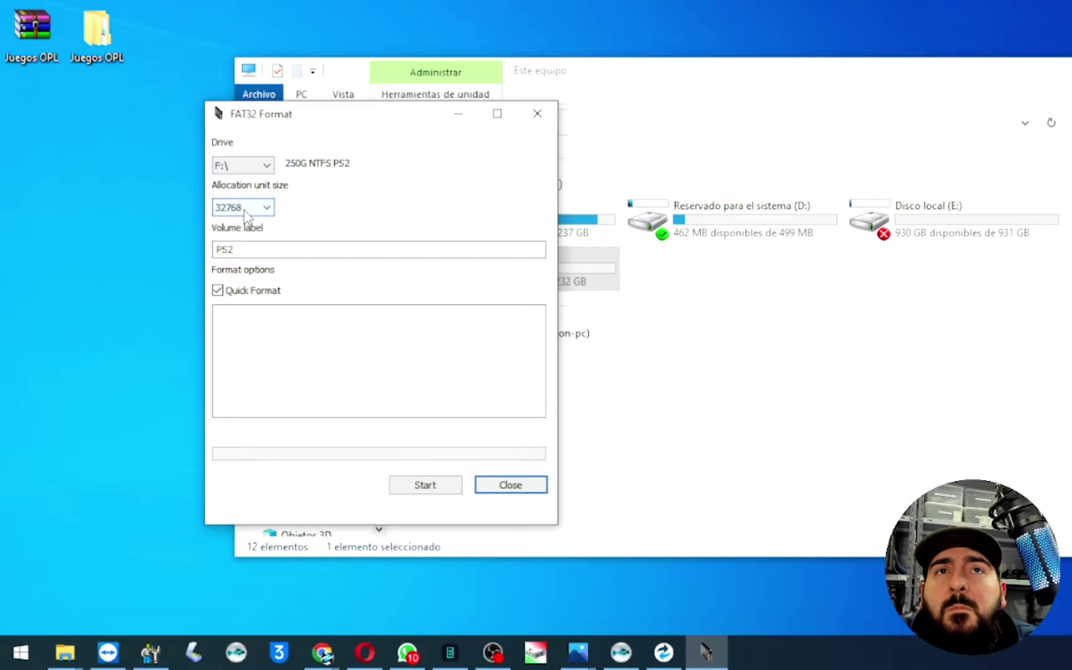
Quick-format drive F: as FAT32 with allocation unit size 32768 and volume label PS2, and close the formatter.
left_click_drag(239, 253, 154, 251)
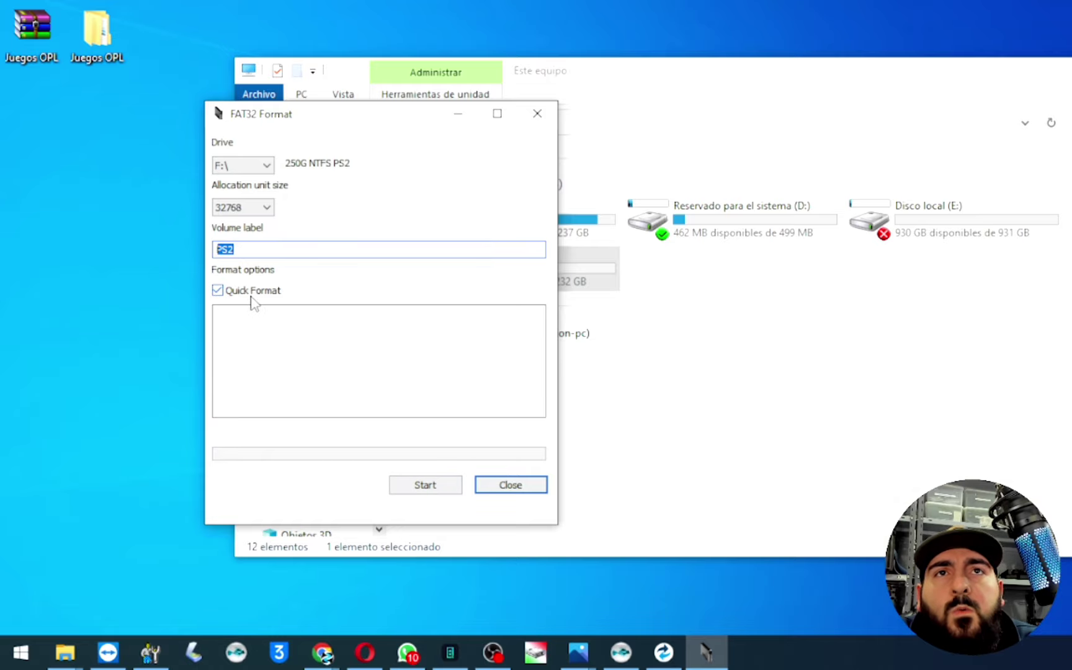
left_click(414, 486)
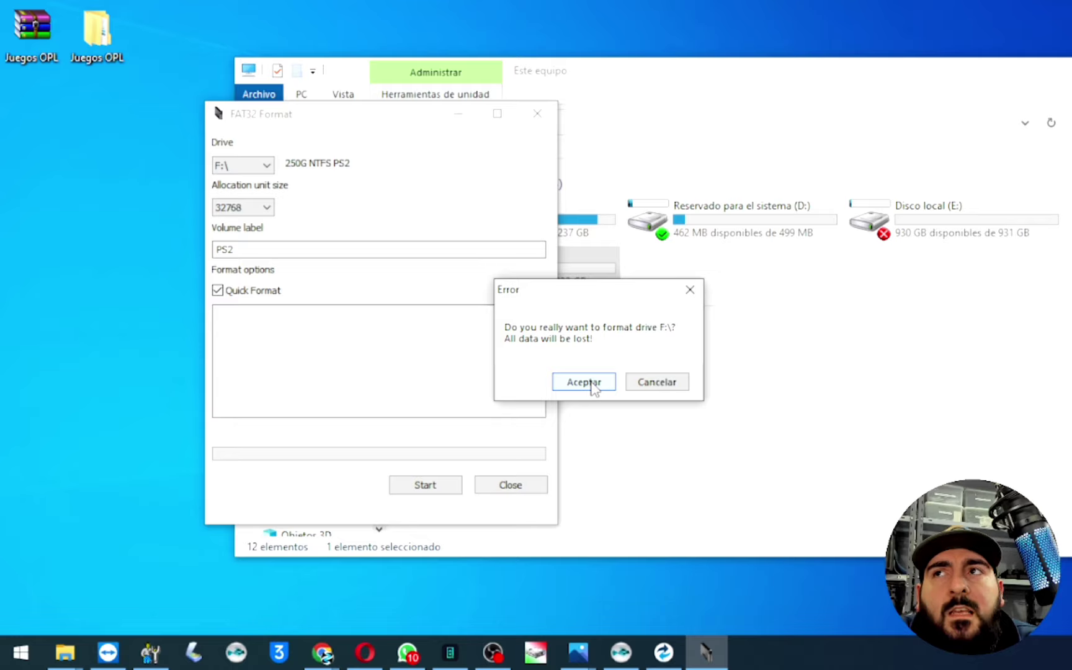
left_click(584, 383)
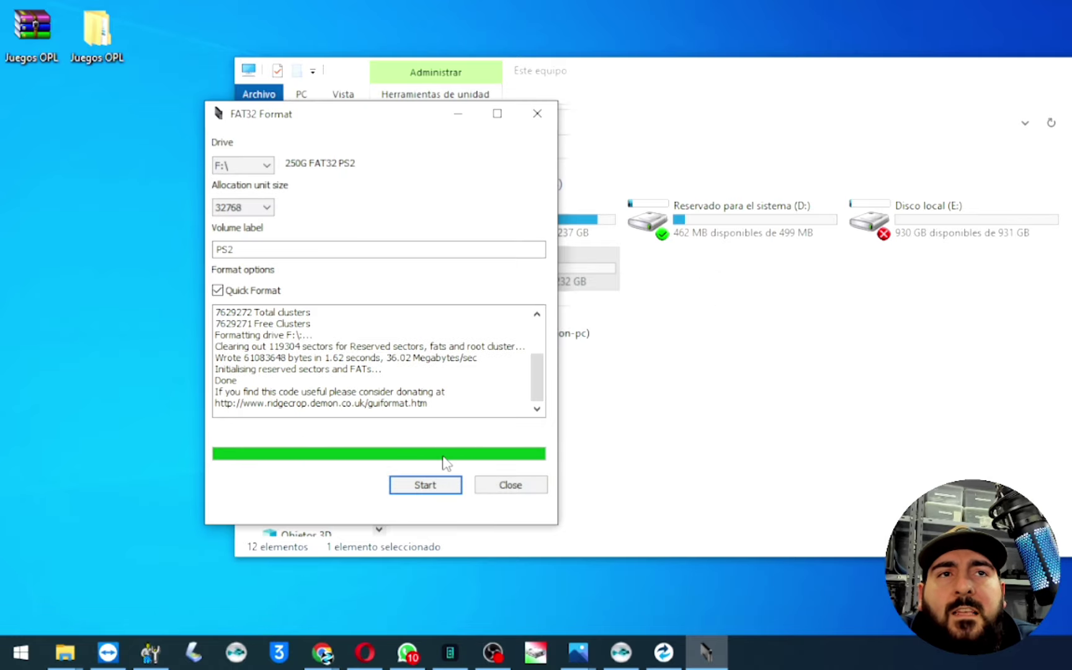
left_click(511, 486)
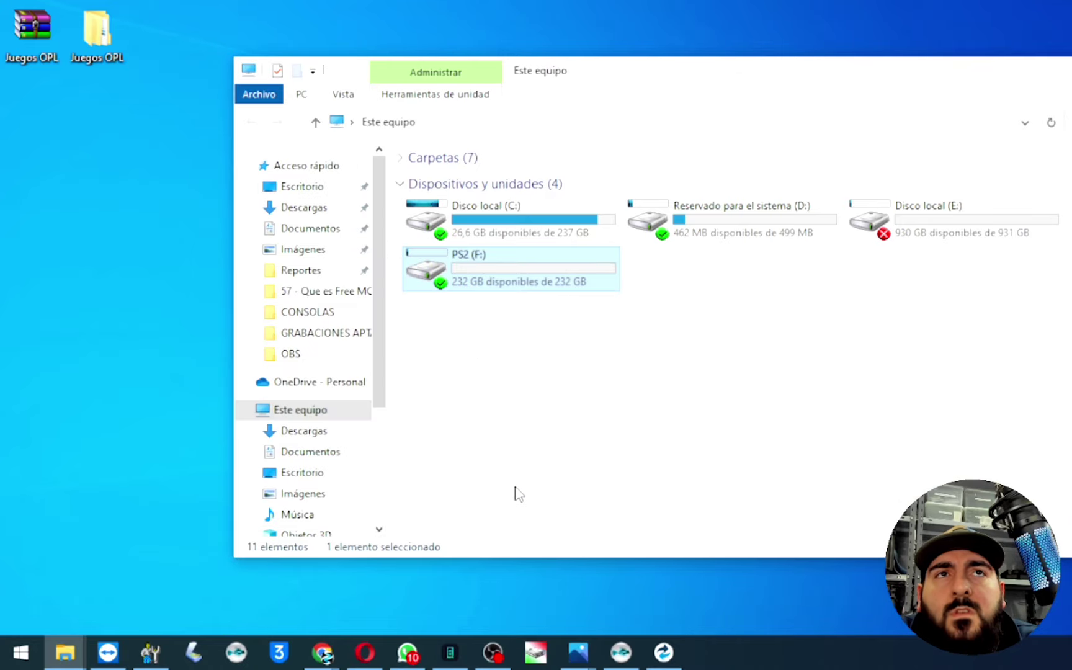
Verify the file system of drive PS2 (F:) in its properties, and close the properties and the drive window.
right_click(444, 269)
left_click(522, 620)
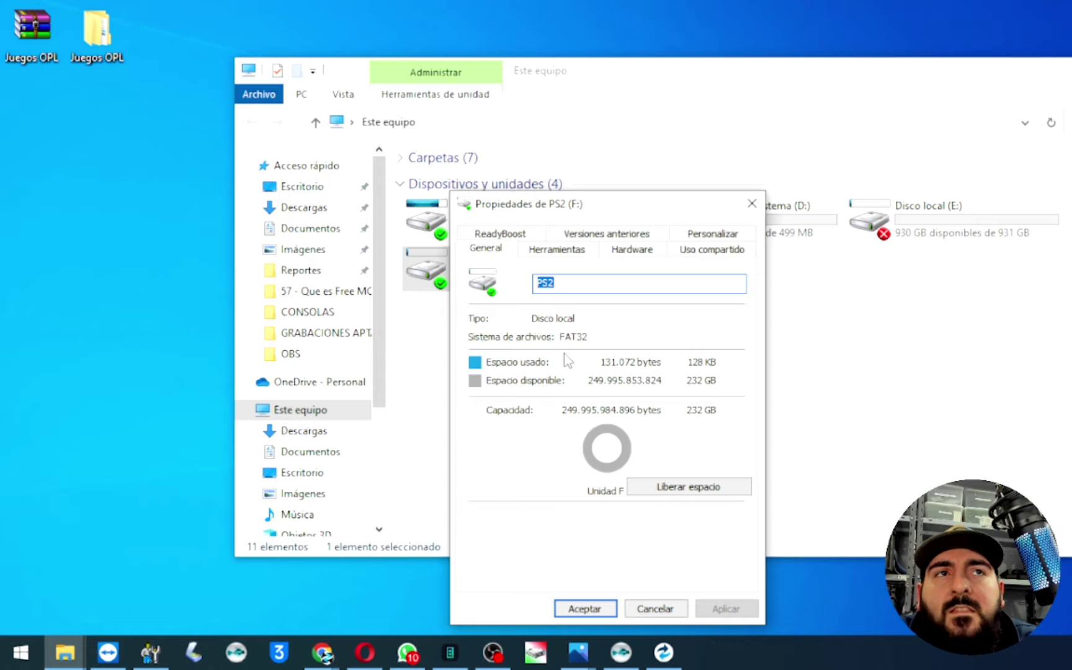
left_click(753, 204)
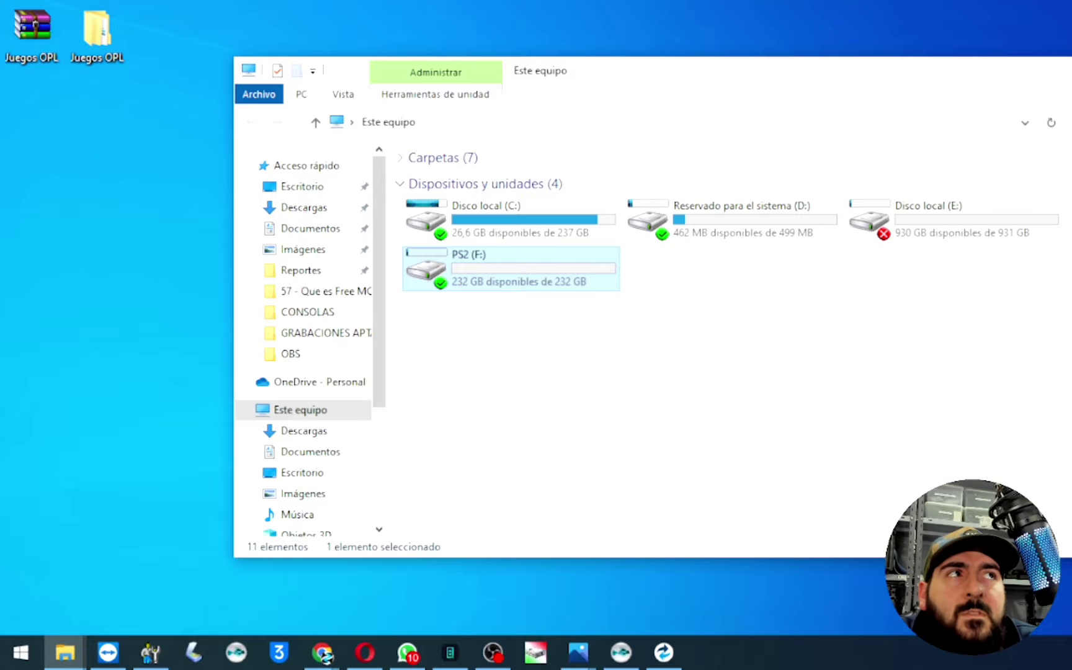
left_click_drag(1038, 78, 910, 69)
left_click(1010, 61)
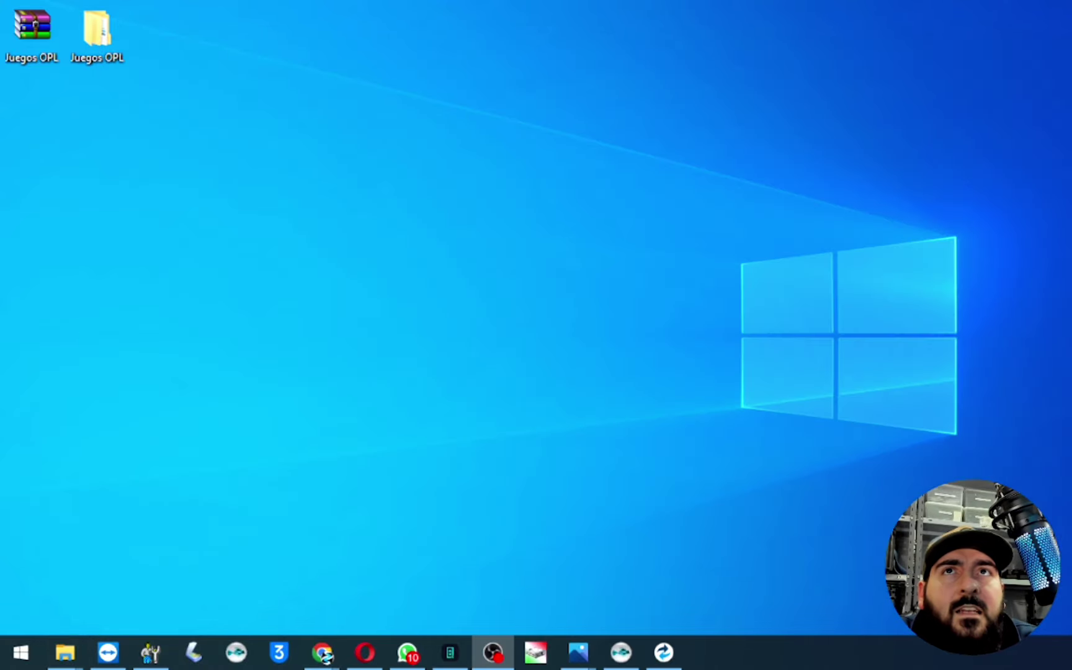
Launch USBUtil v2.00 from the 5 USBUtil v2.00 full (Español) folder in Juegos OPL and dismiss its welcome notice.
double_click(95, 54)
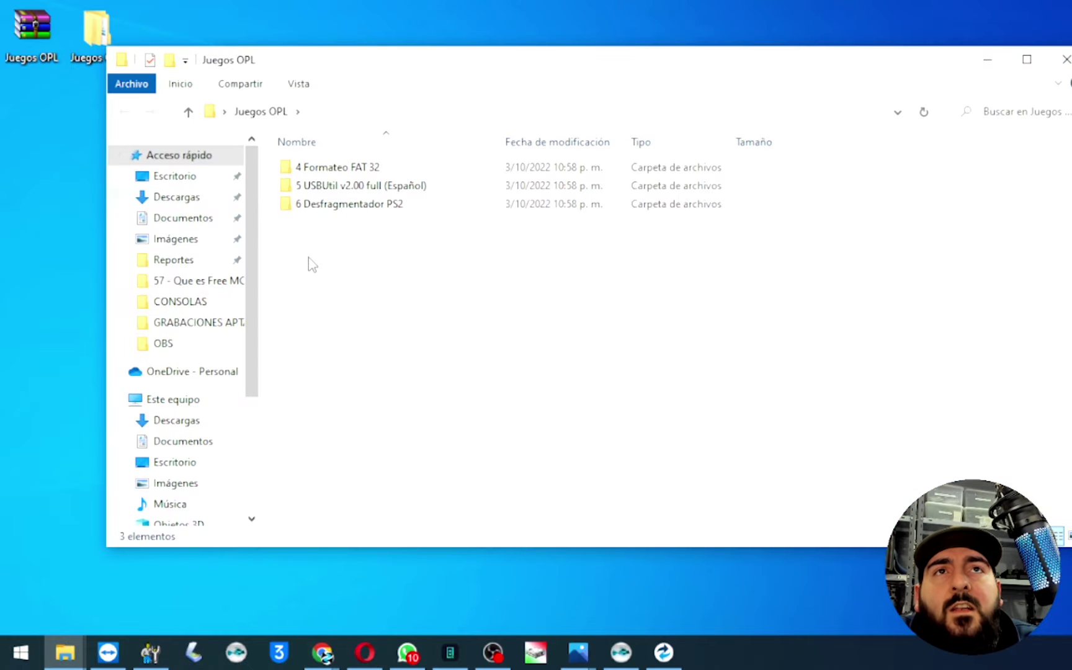
double_click(296, 193)
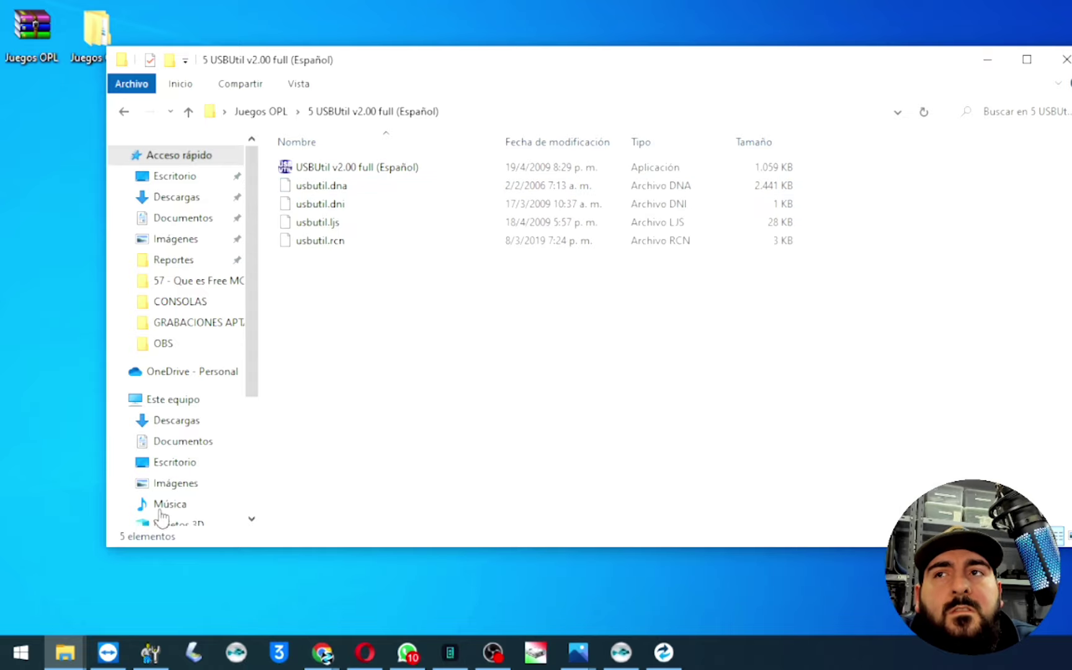
key("Return")
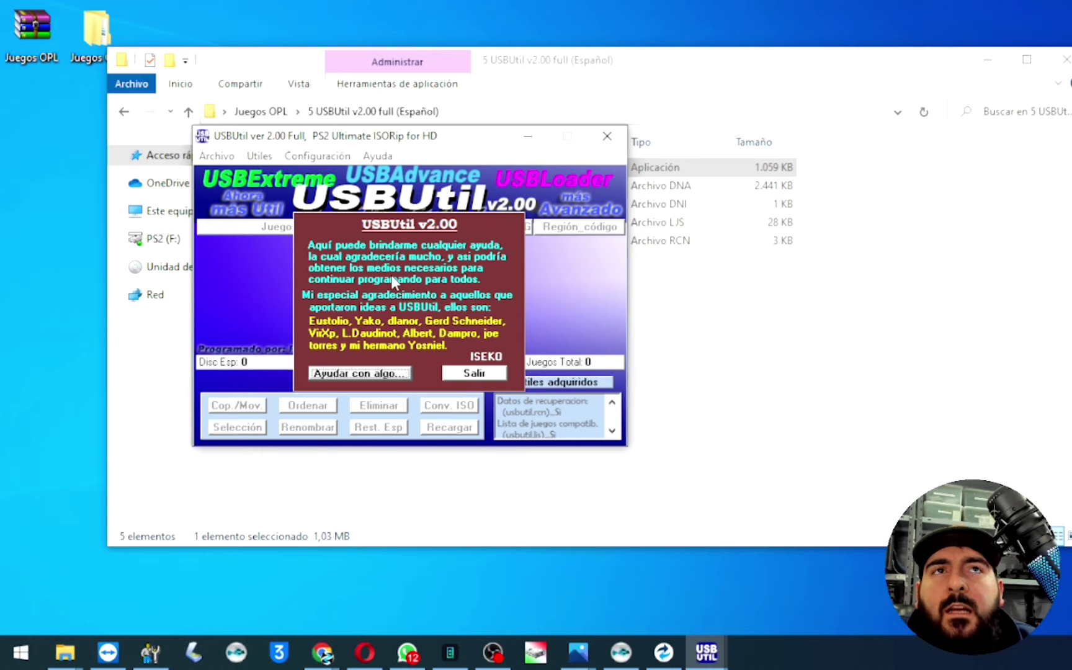
left_click(475, 373)
Create the game NFSPROSTREET on F:\ from NFSPROSTREET.ISO in the desktop's IMAGENES folder, with medium AUTO.
left_click(219, 158)
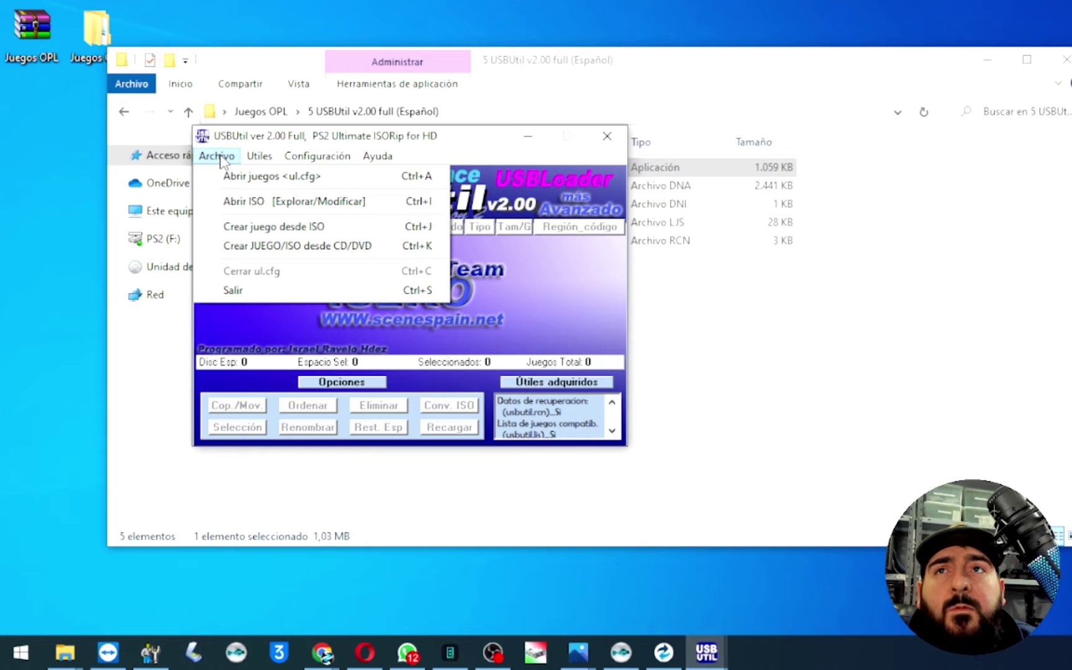
left_click(340, 232)
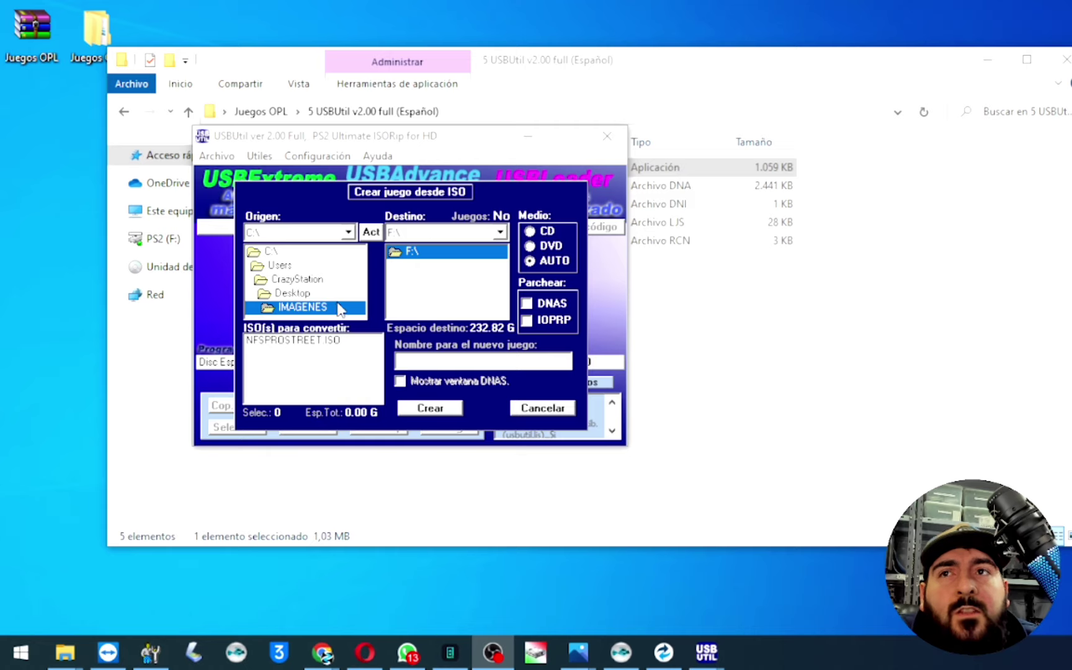
left_click(280, 341)
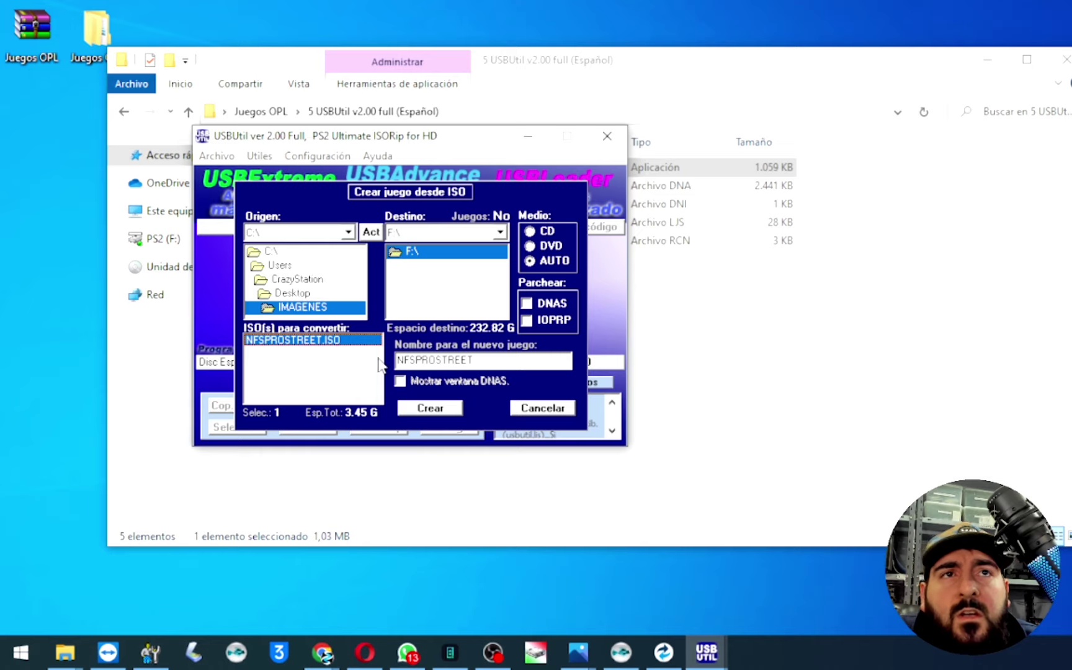
left_click_drag(476, 360, 395, 361)
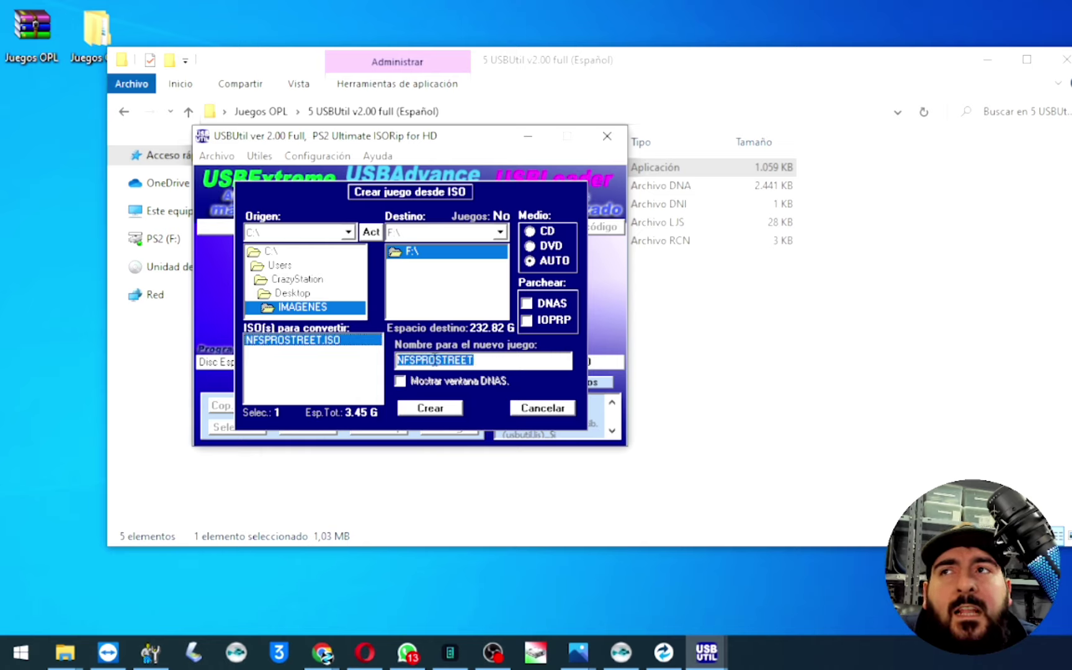
left_click(409, 413)
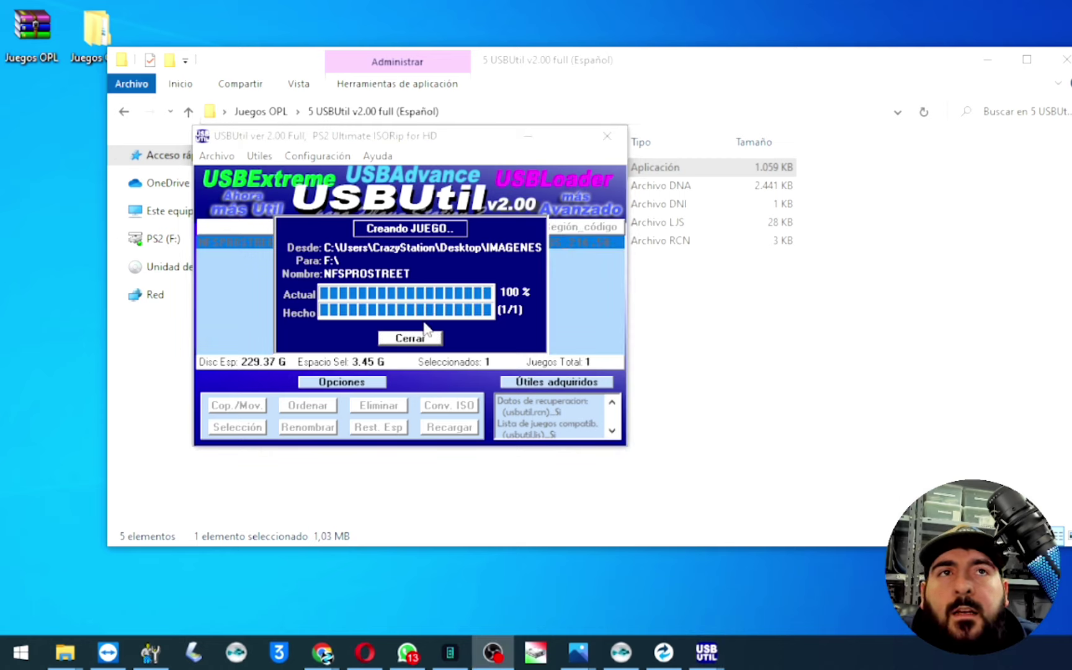
left_click(411, 338)
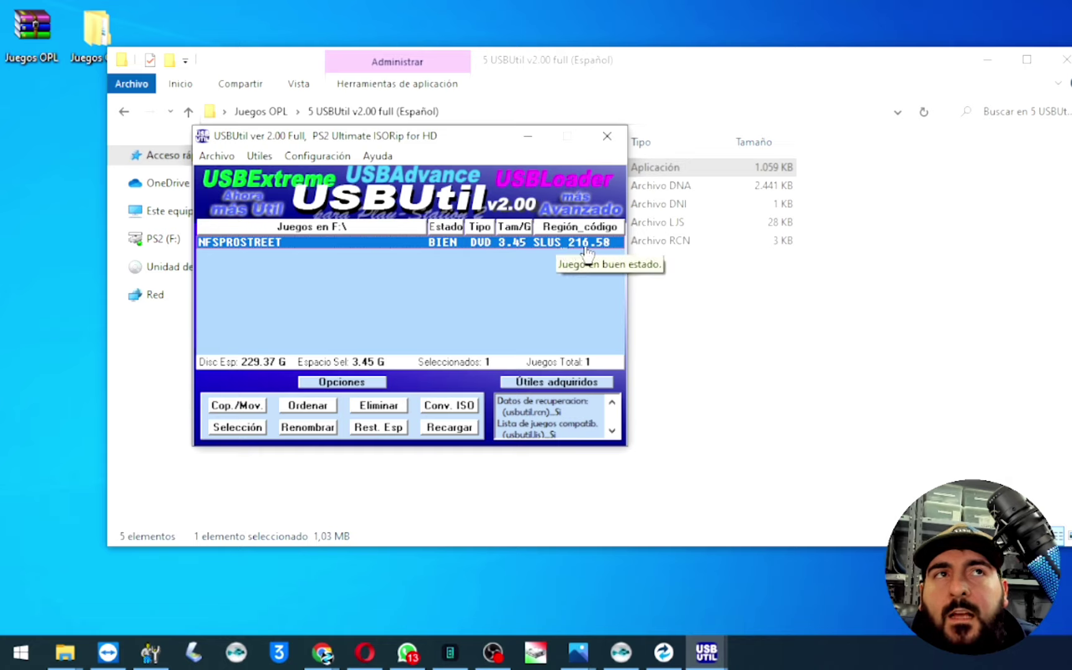
Create the game GH on F:\ from the disc in drive G: HL-DT-ST DVDRAM, with medium AUTO and extraction as JUEGO.
key("alt+Tab")
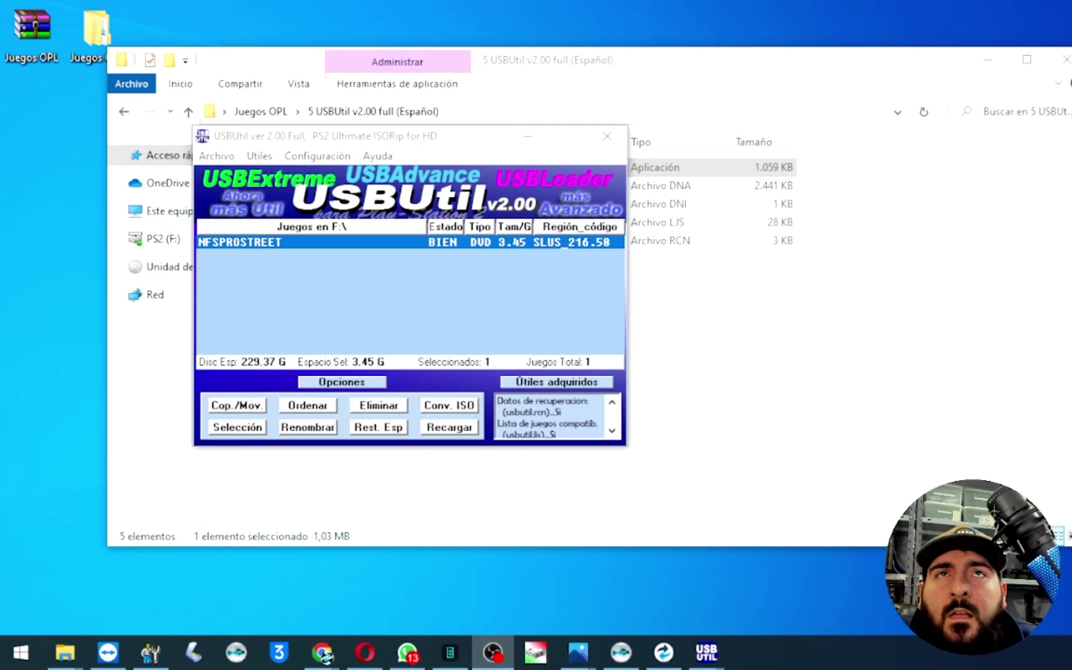
left_click(208, 158)
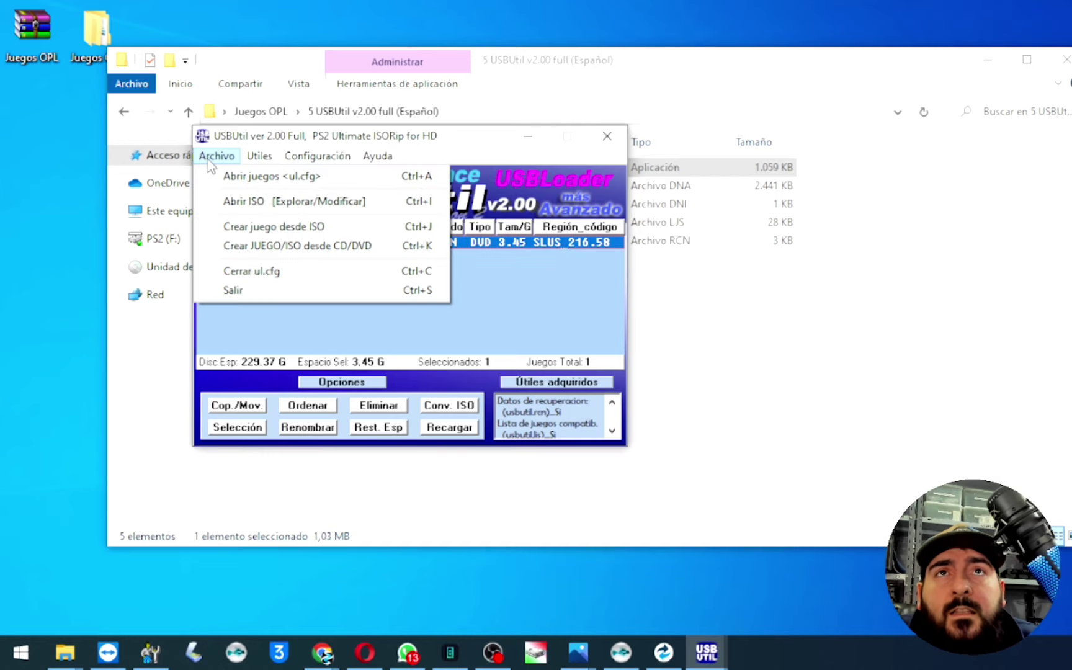
left_click(295, 248)
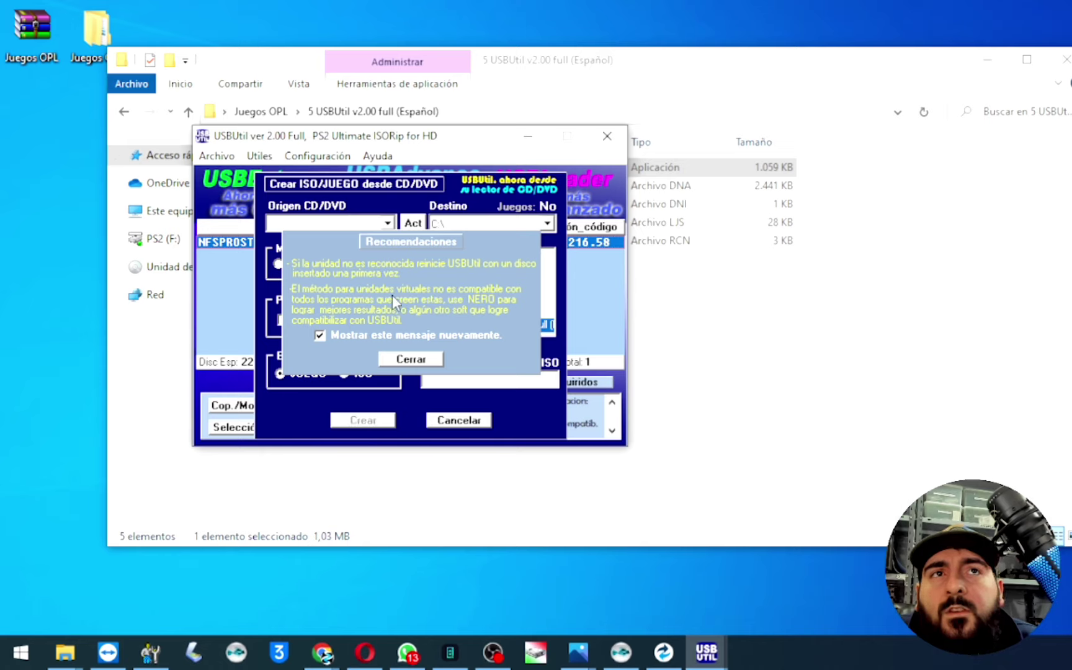
left_click(413, 359)
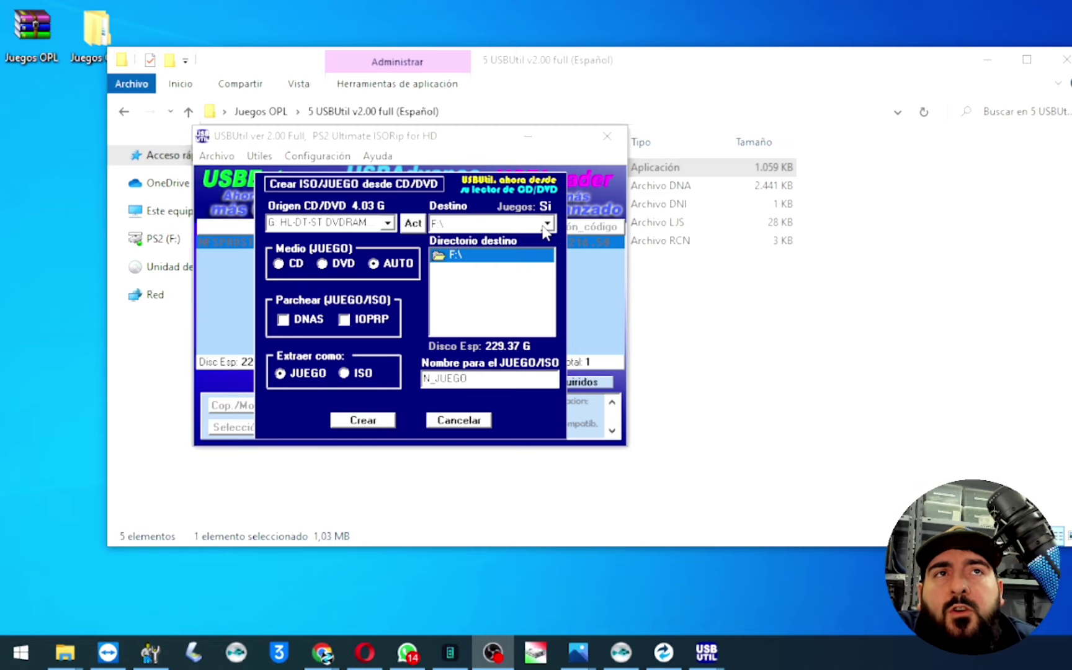
left_click(460, 259)
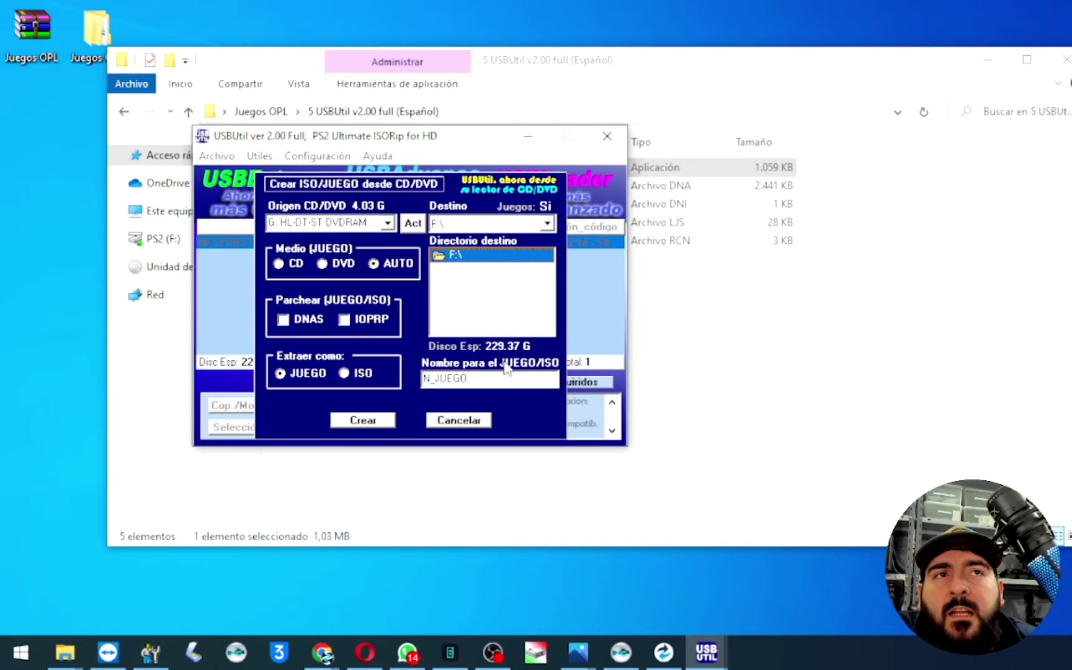
left_click_drag(494, 376, 272, 374)
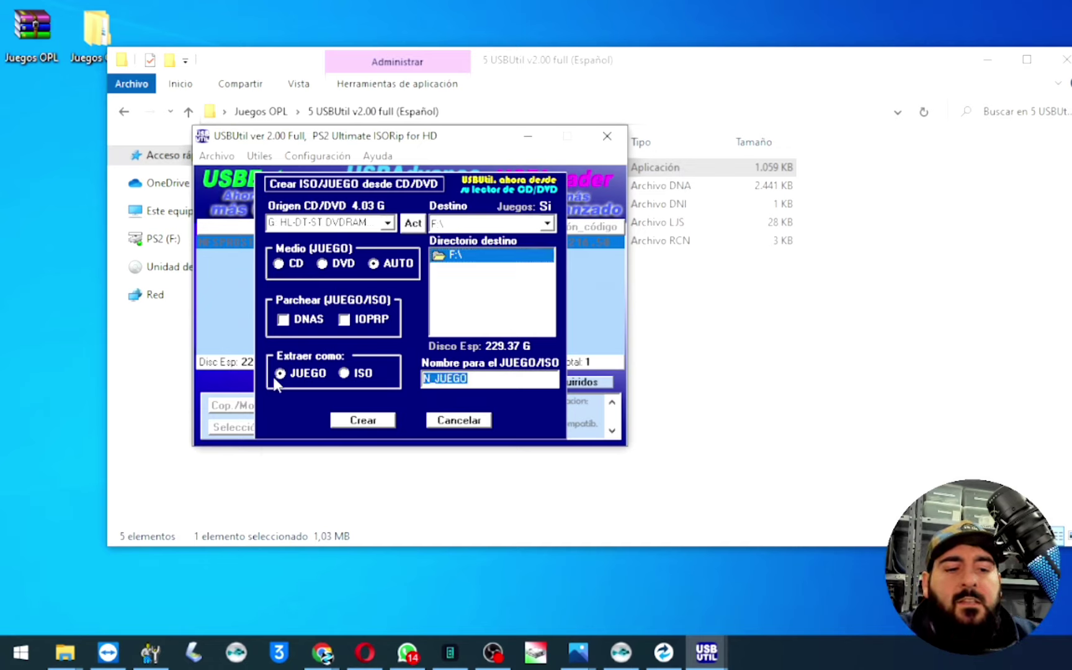
type("GH")
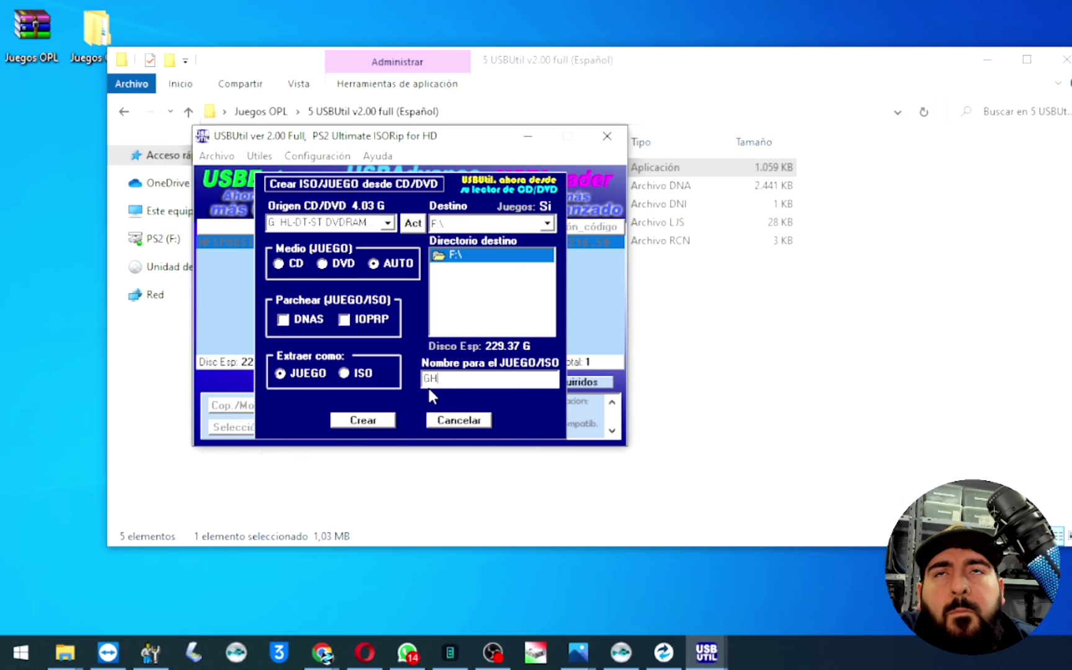
left_click(383, 425)
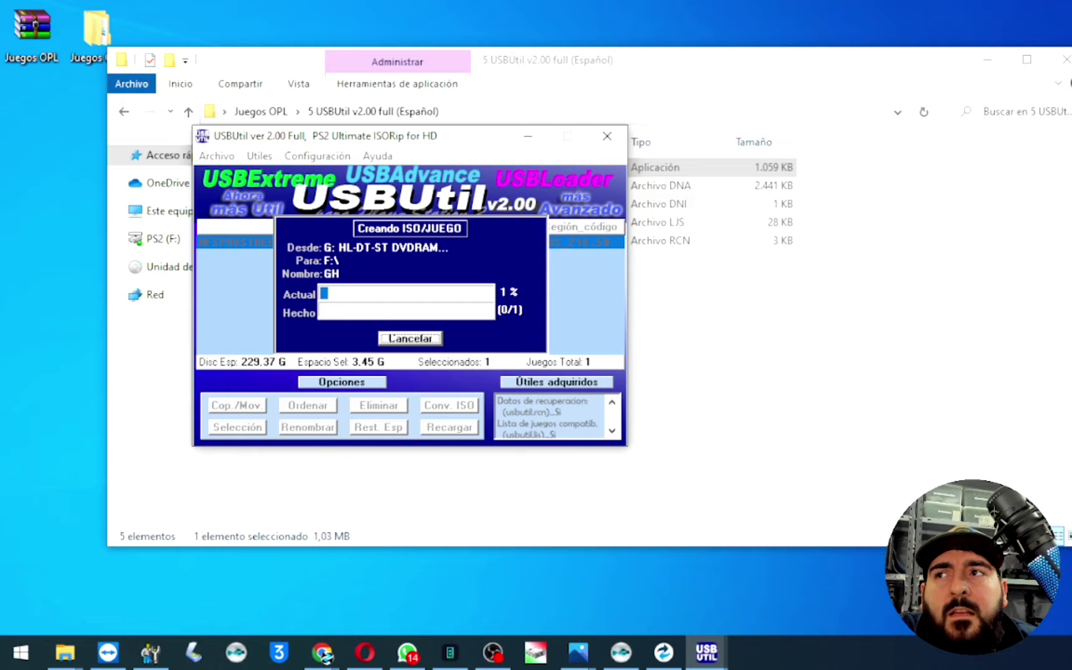
key("alt+Tab")
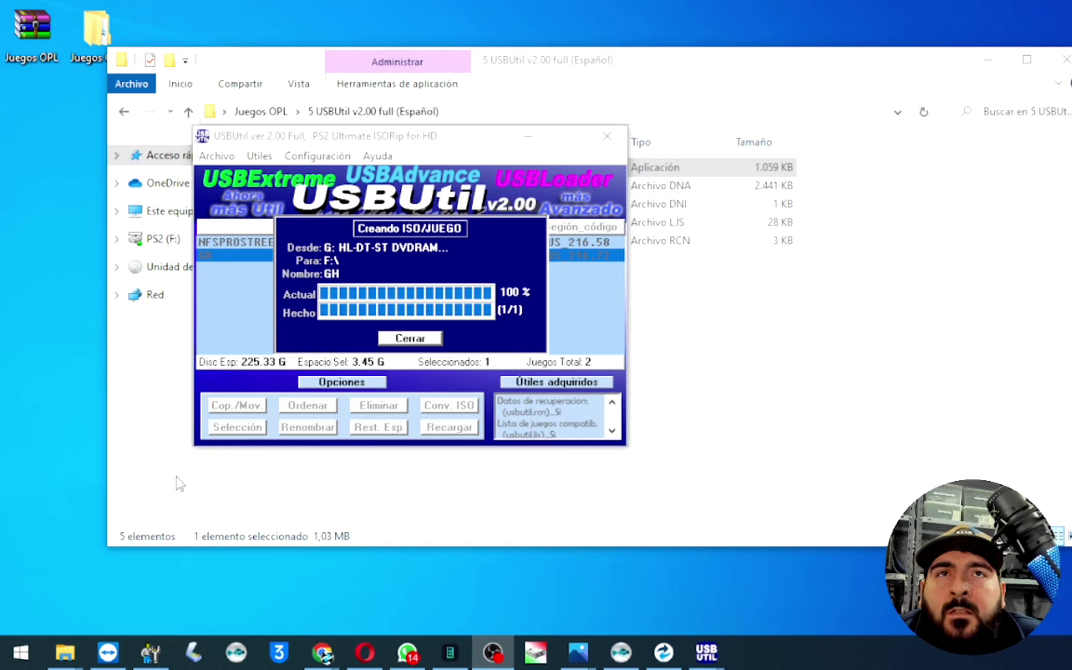
left_click(411, 339)
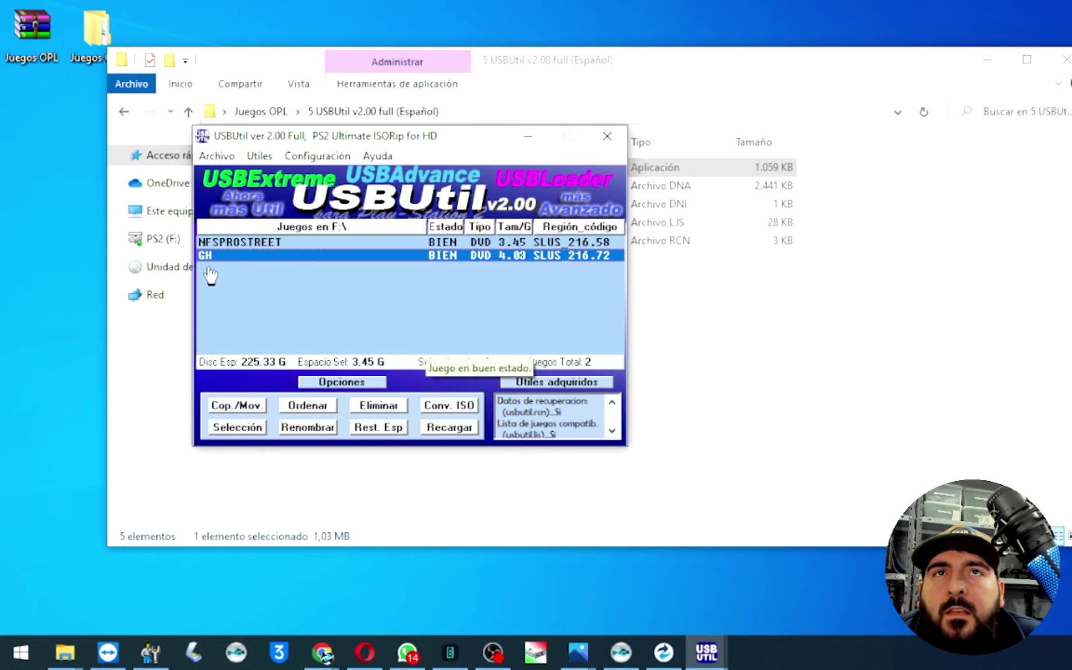
Review the NFSPROSTREET and GH entries in the game list, and close USBUtil and its folder window.
left_click(219, 243)
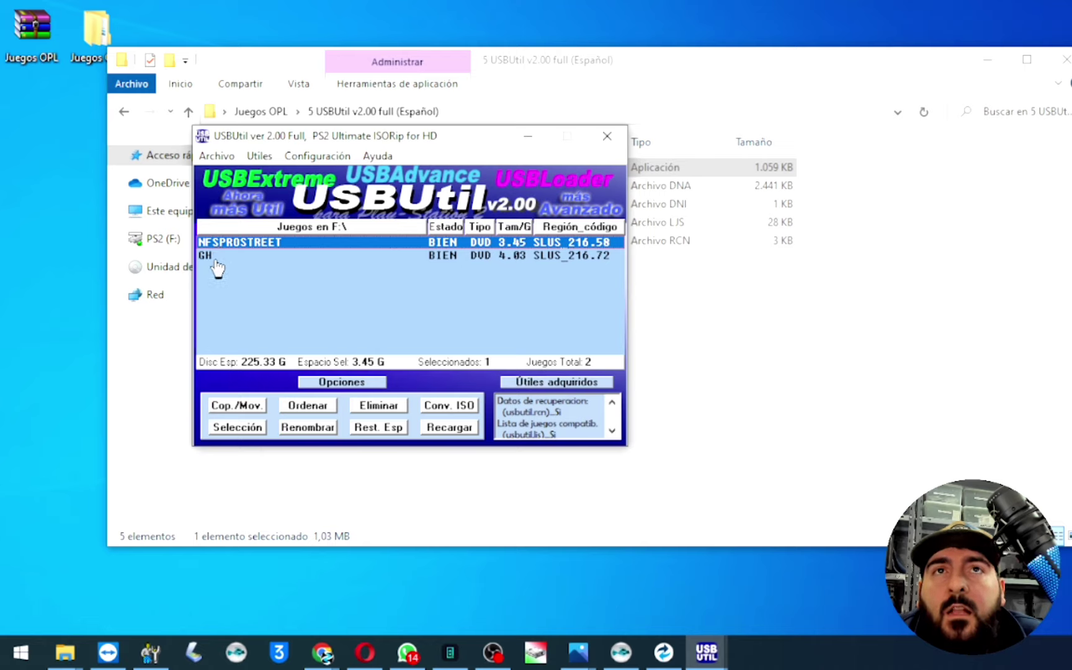
left_click(217, 259)
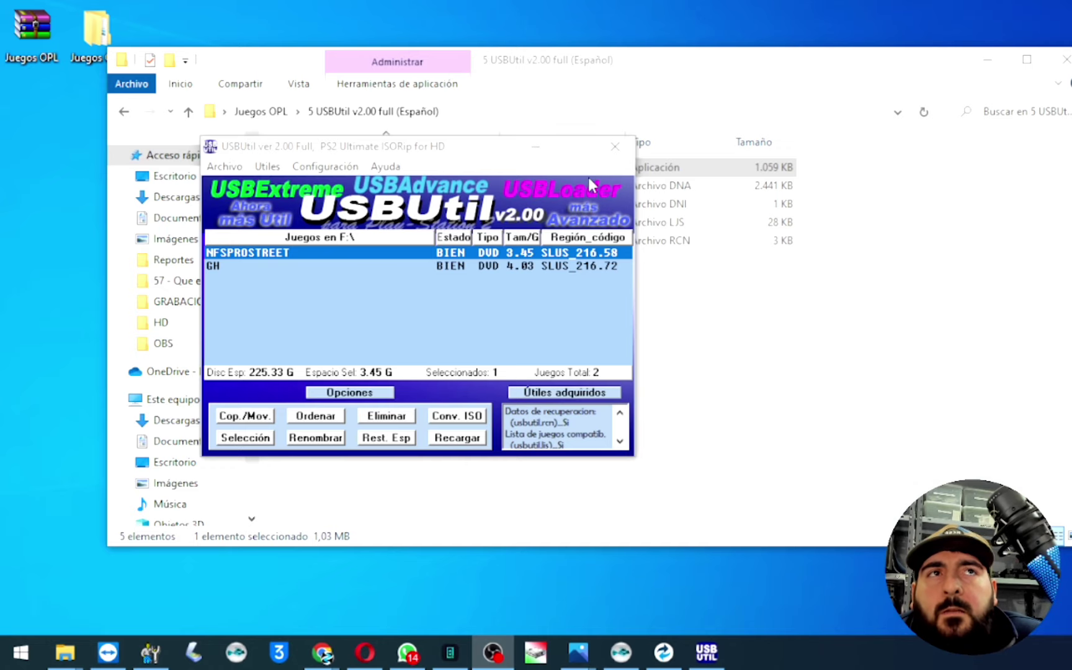
left_click(615, 146)
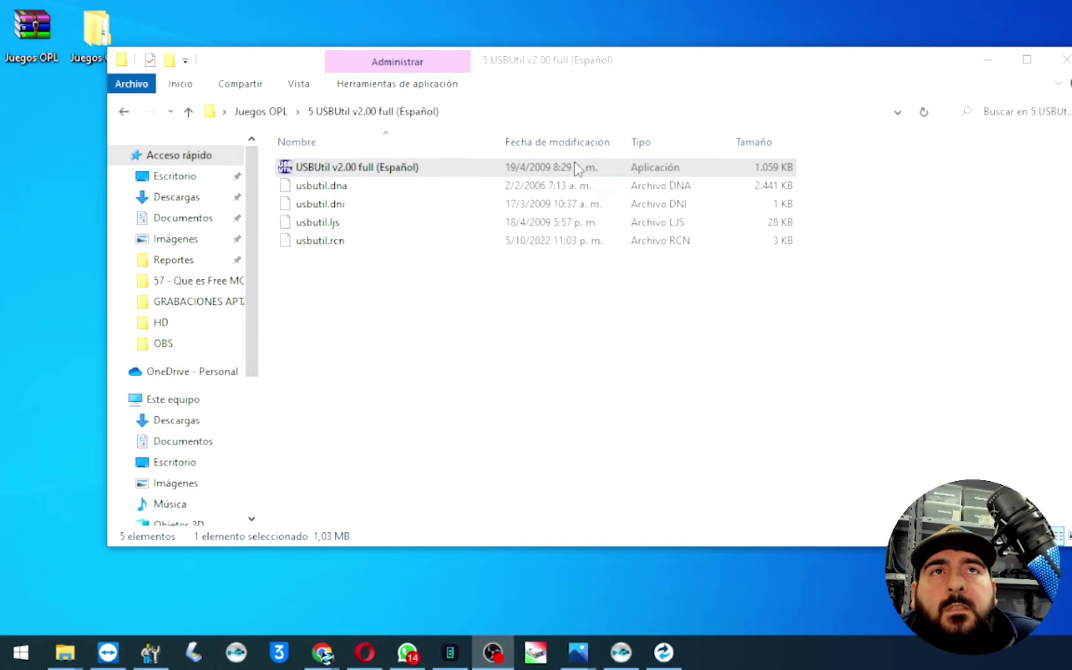
left_click(1065, 60)
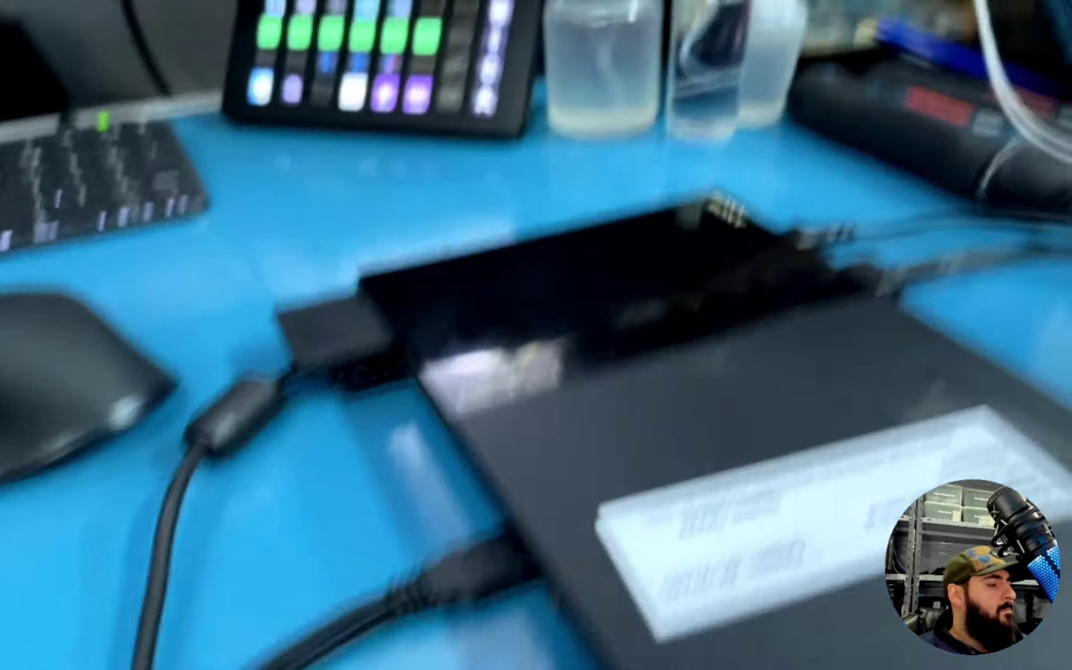
key("Down")
key("Down")
key("Down")
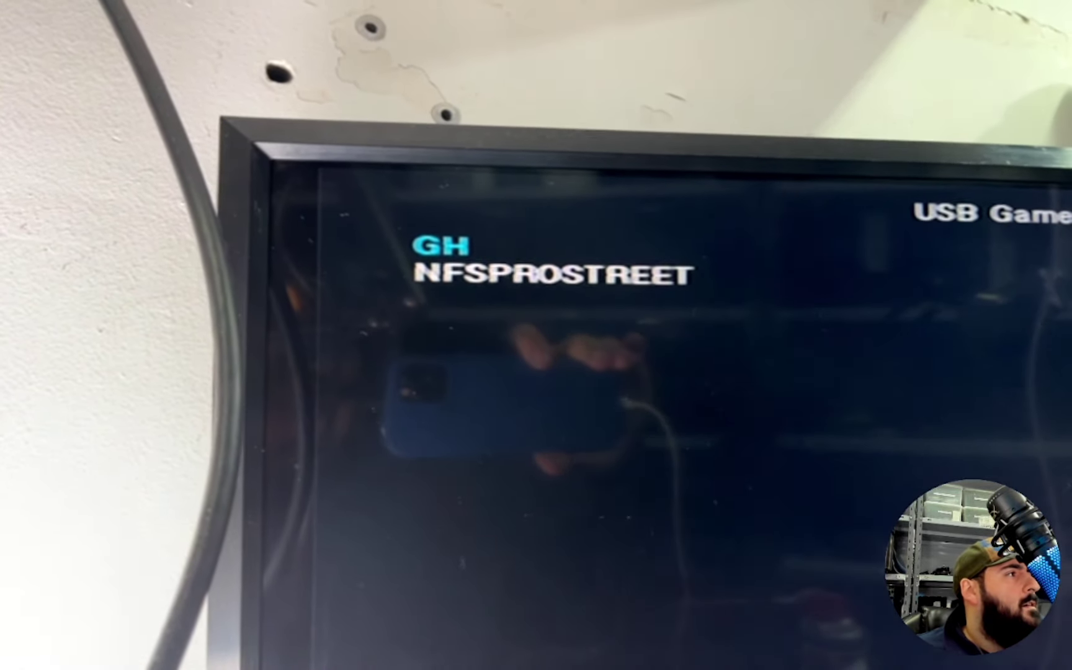
key("Up")
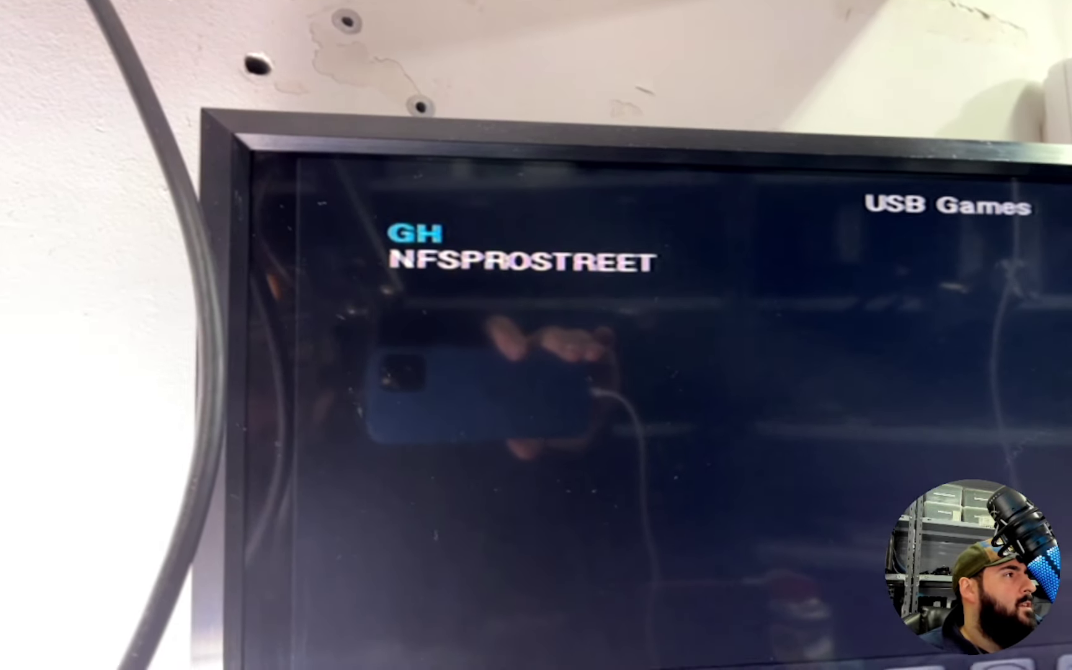
key("Return")
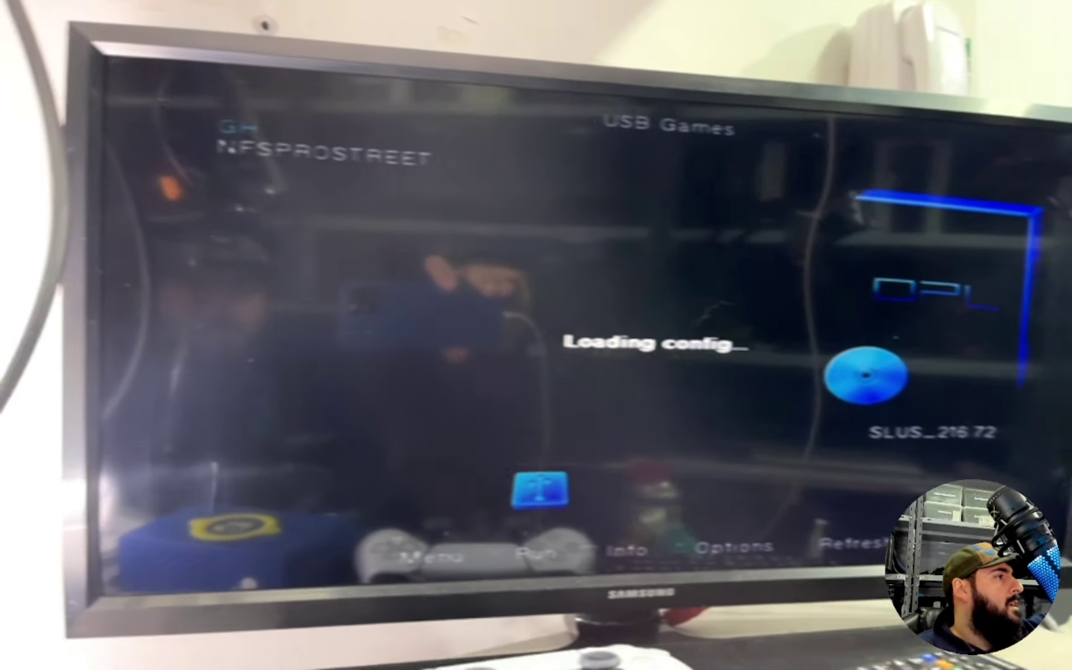